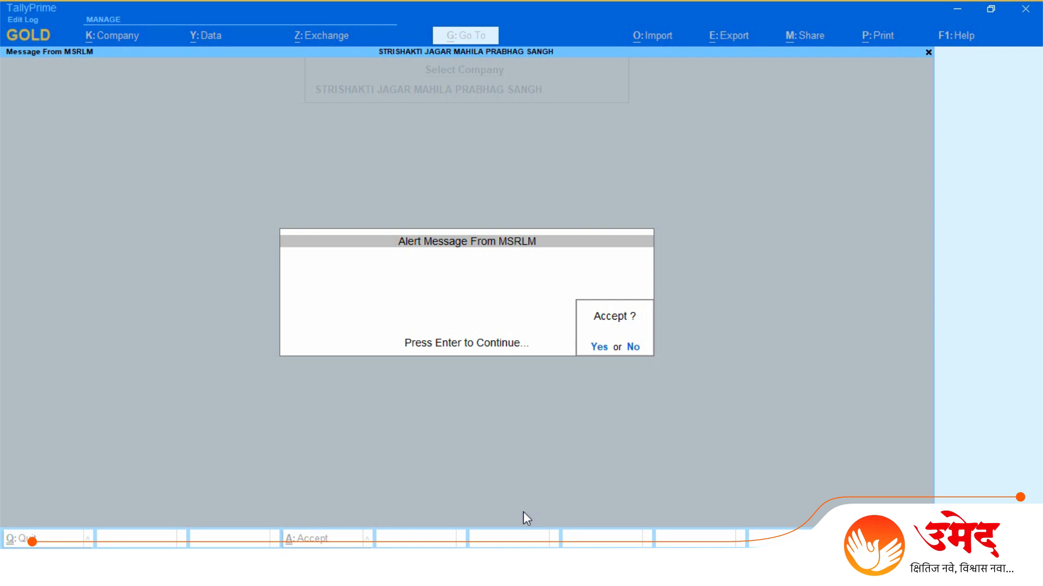
Step: Dismiss the MSRLM alert and open Loan Details under the MSRLM module's loan payment transactions
key("Return")
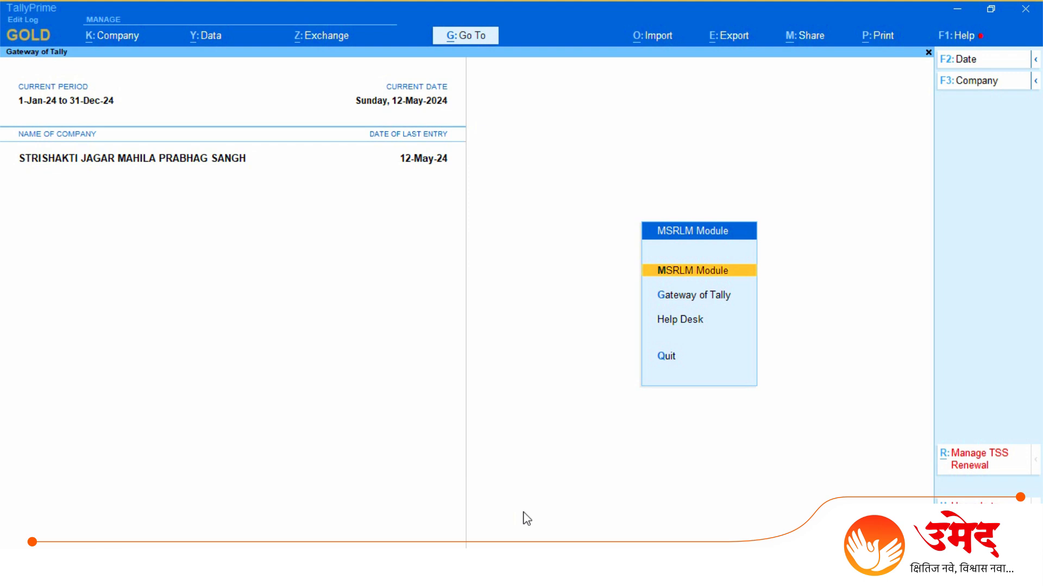
key("Return")
key("Down")
key("Down")
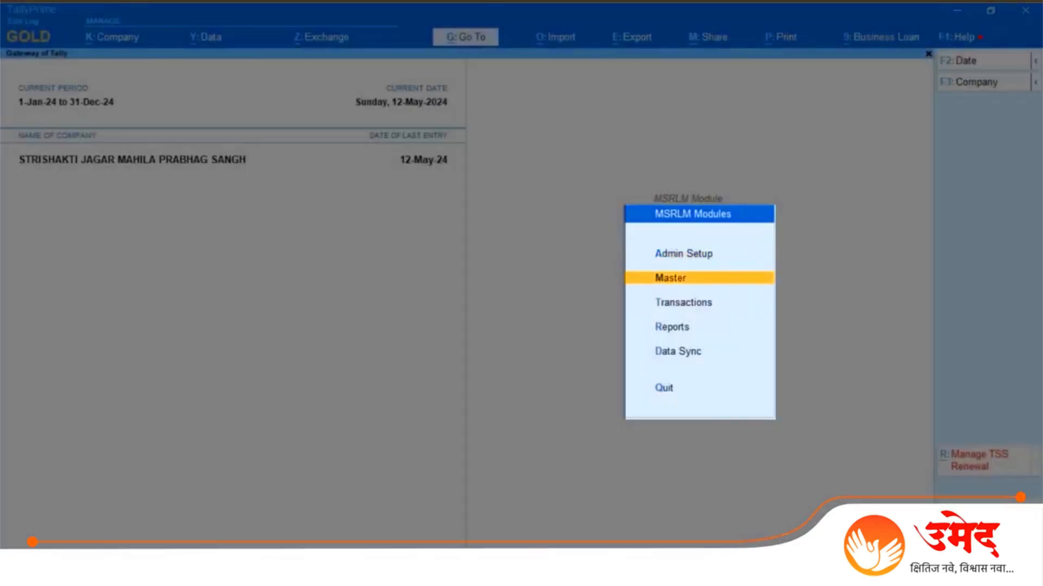
key("Return")
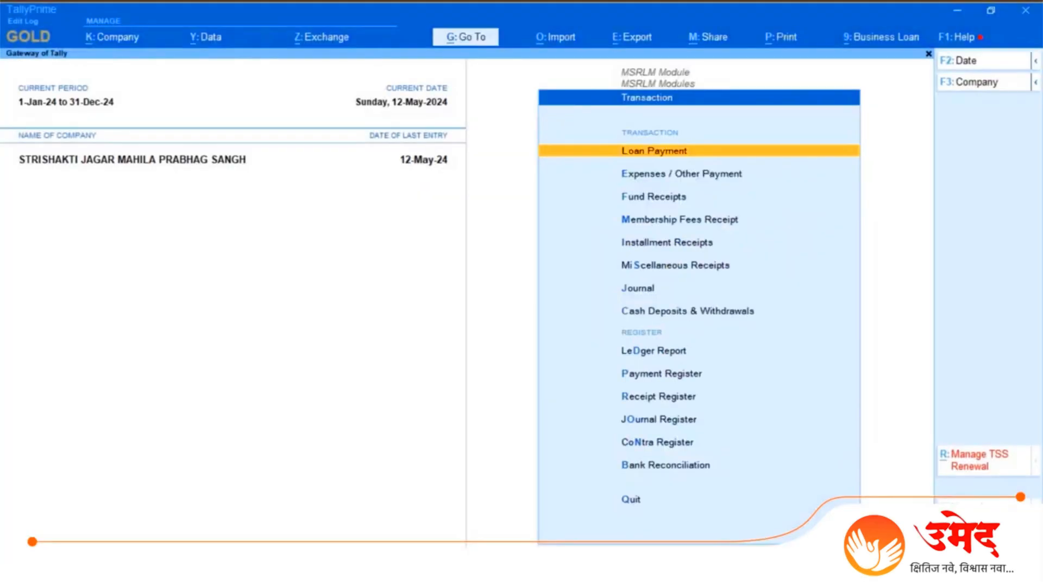
key("Return")
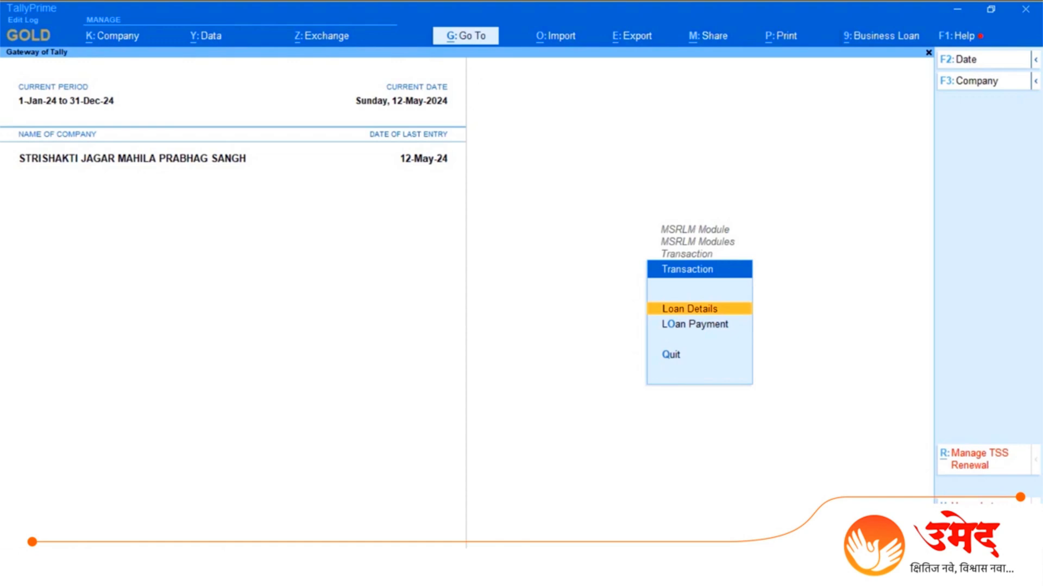
key("Down")
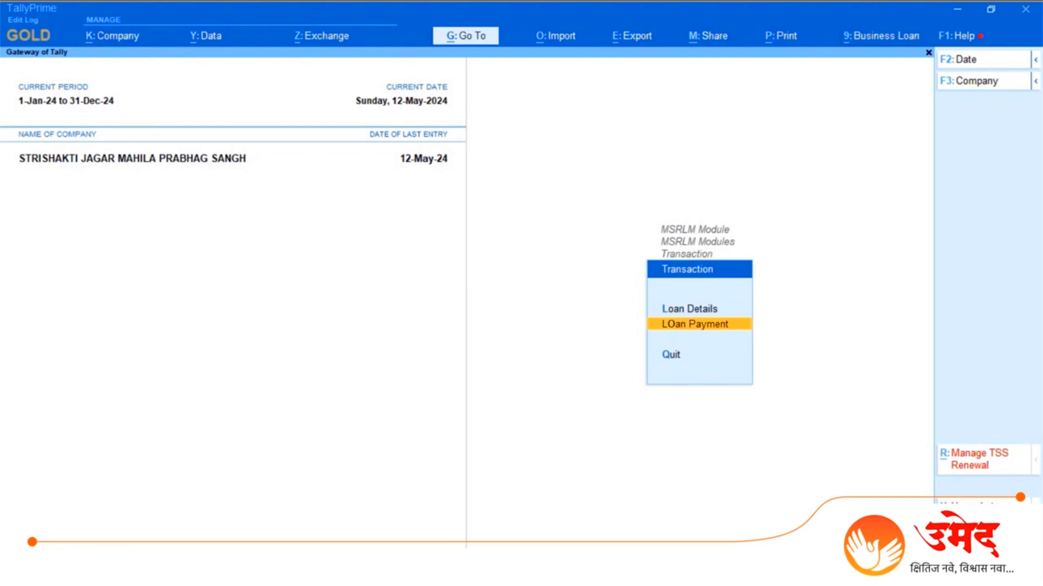
key("Up")
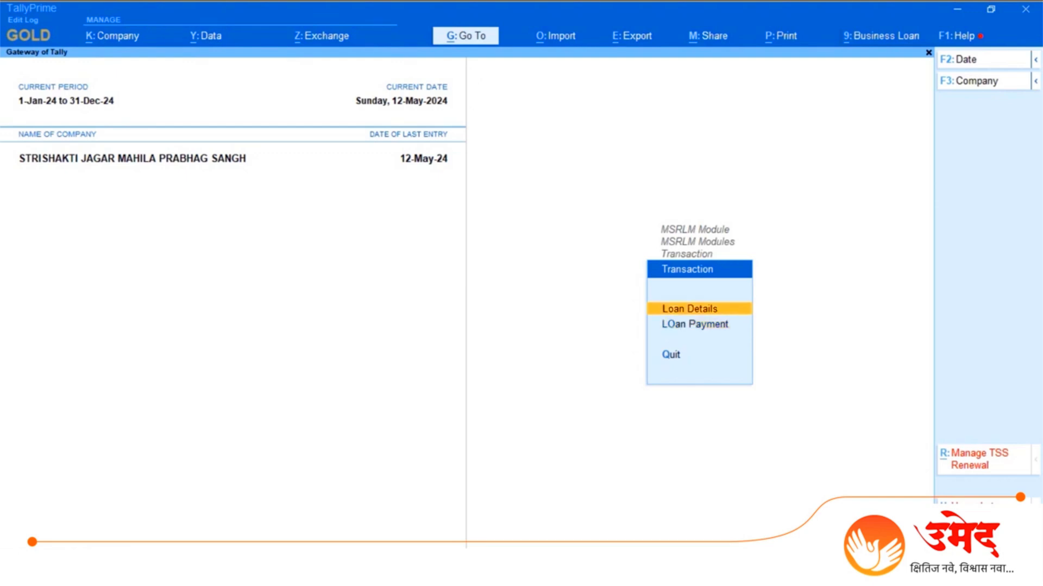
key("Return")
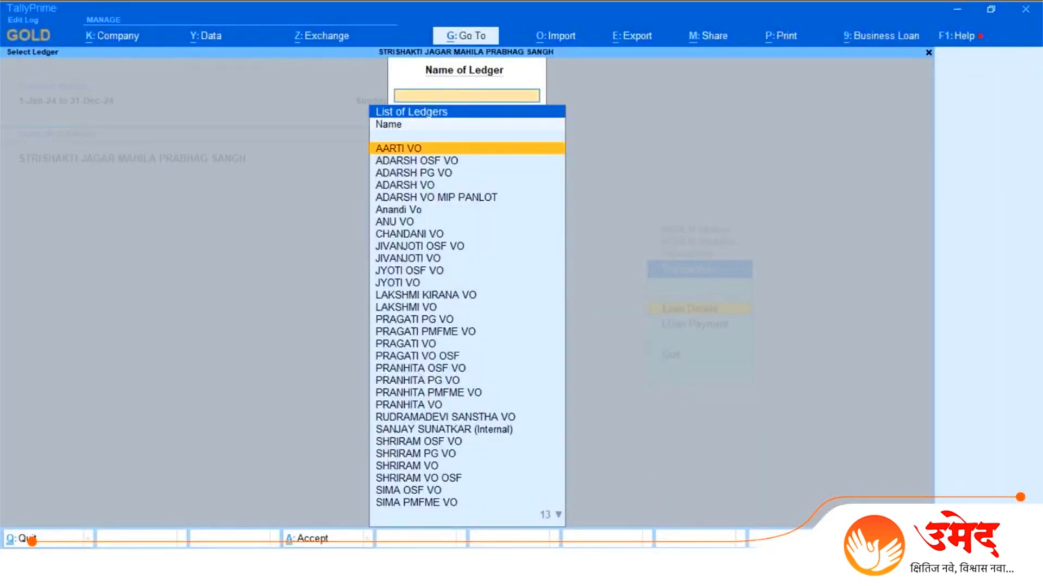
Step: Open the loan details of the ADARSH VO ledger
key("Down")
key("Down")
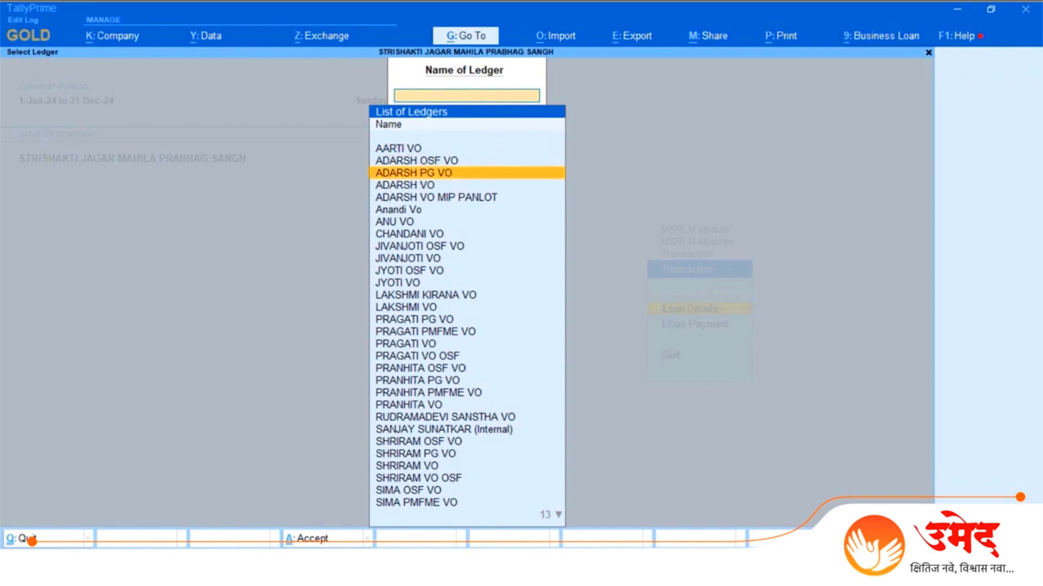
key("Down")
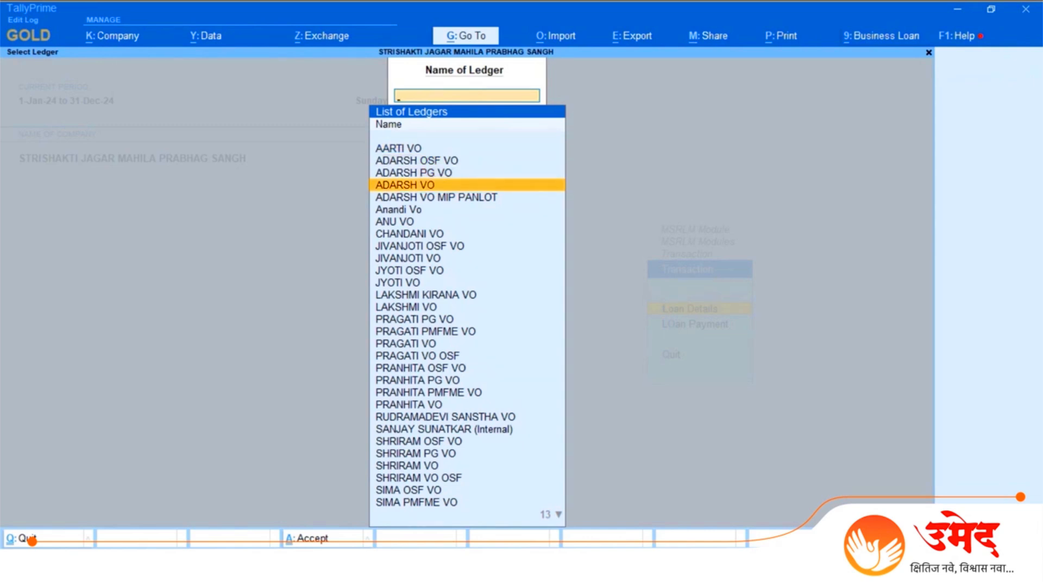
key("Down")
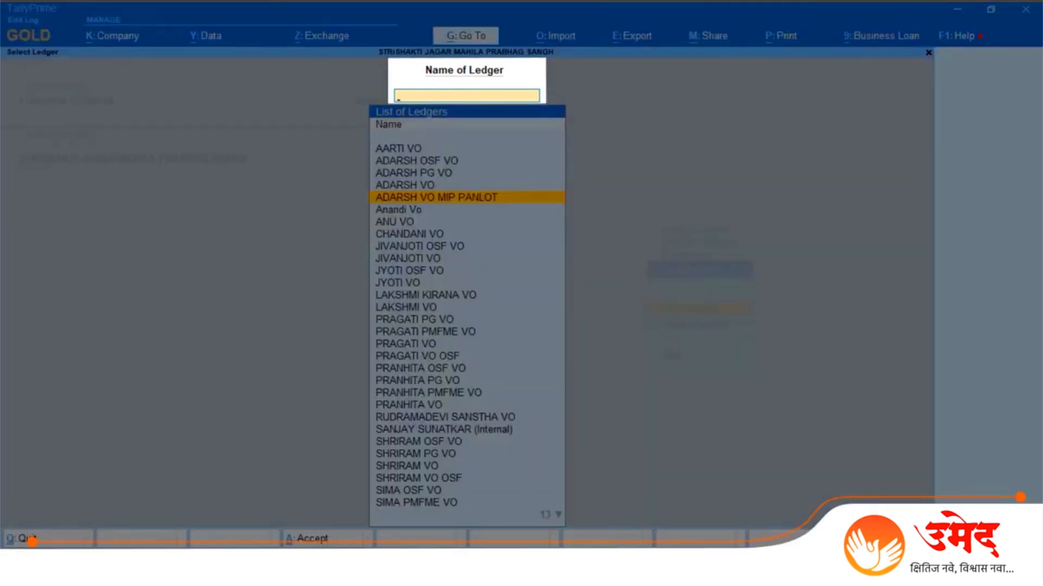
type("Adar")
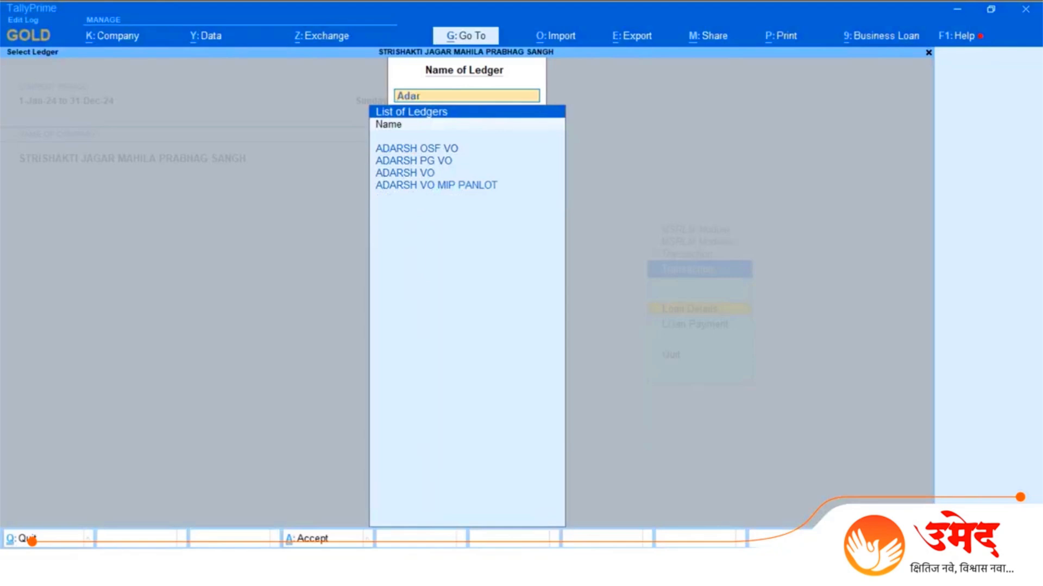
type("sh Vo")
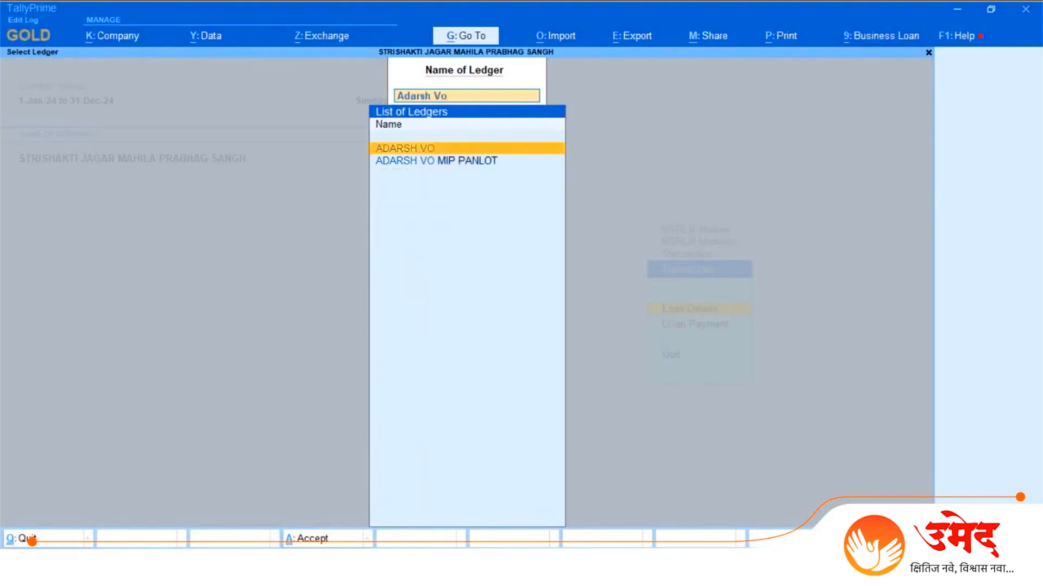
key("Return")
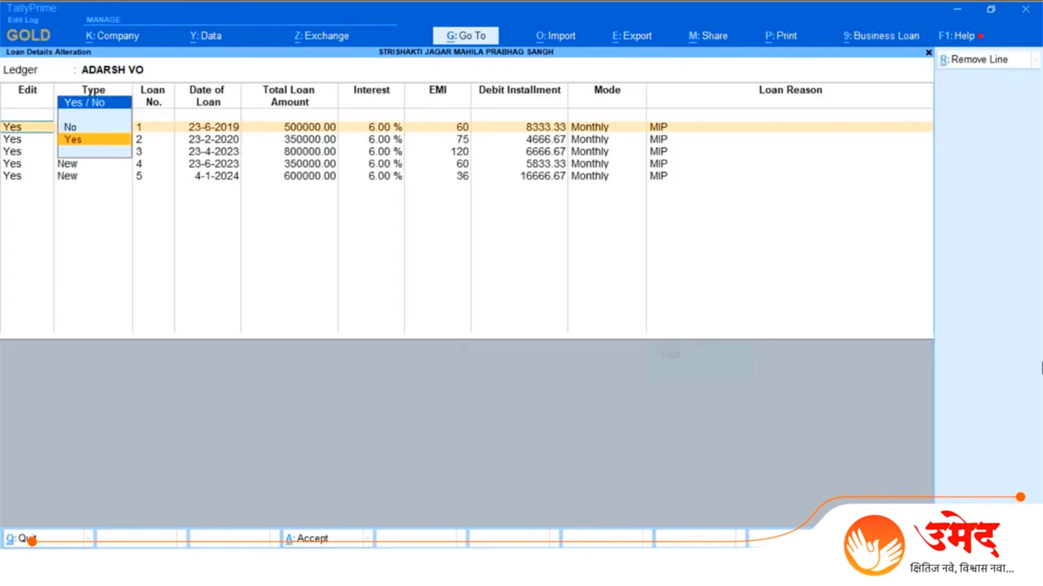
Step: Add a new loan line below the fifth loan, with type New, loan number 6 and loan date 10-1-2024
left_click(661, 179)
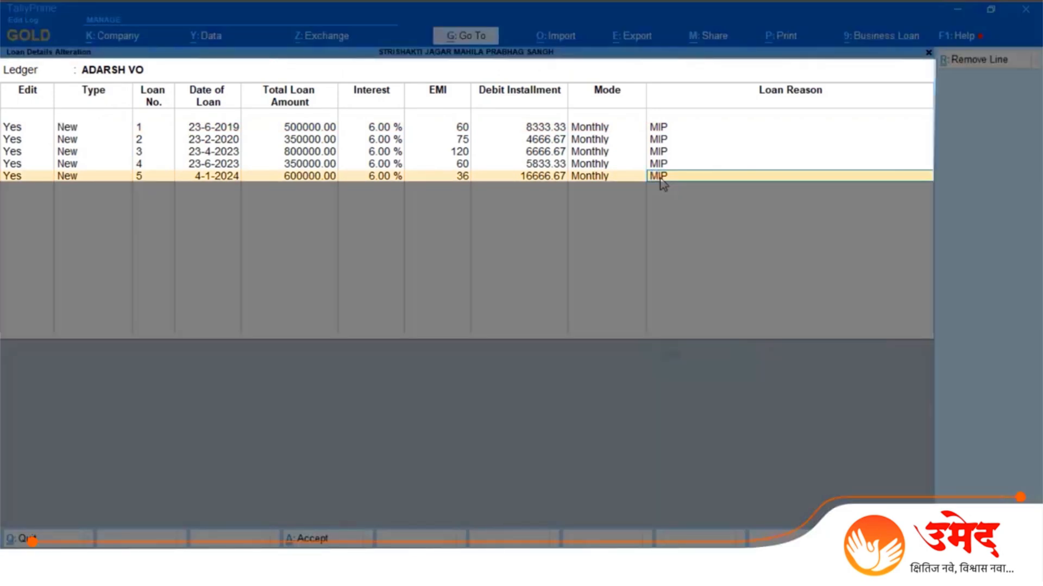
key("Return")
key("Down")
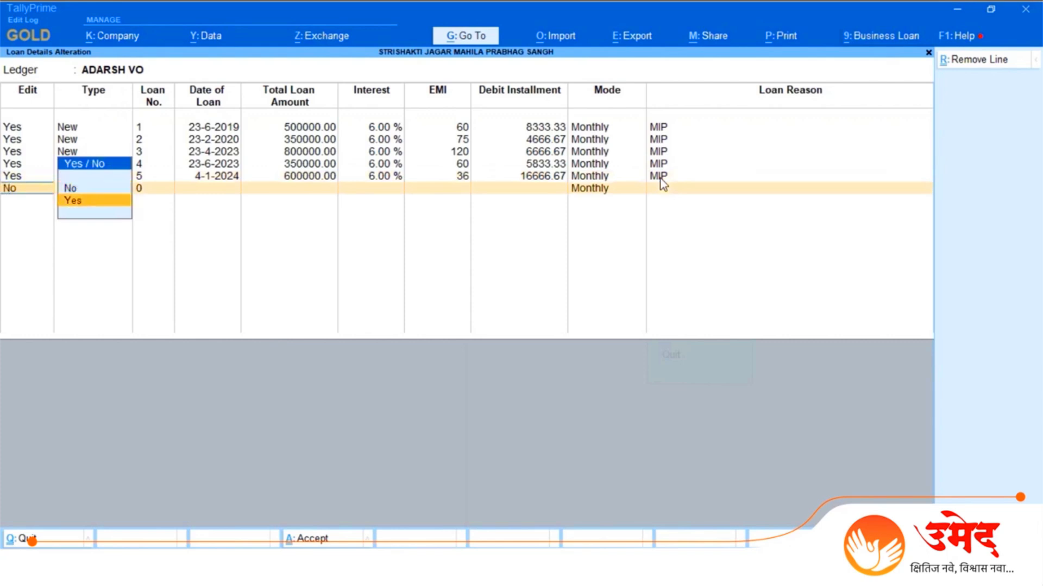
key("Return")
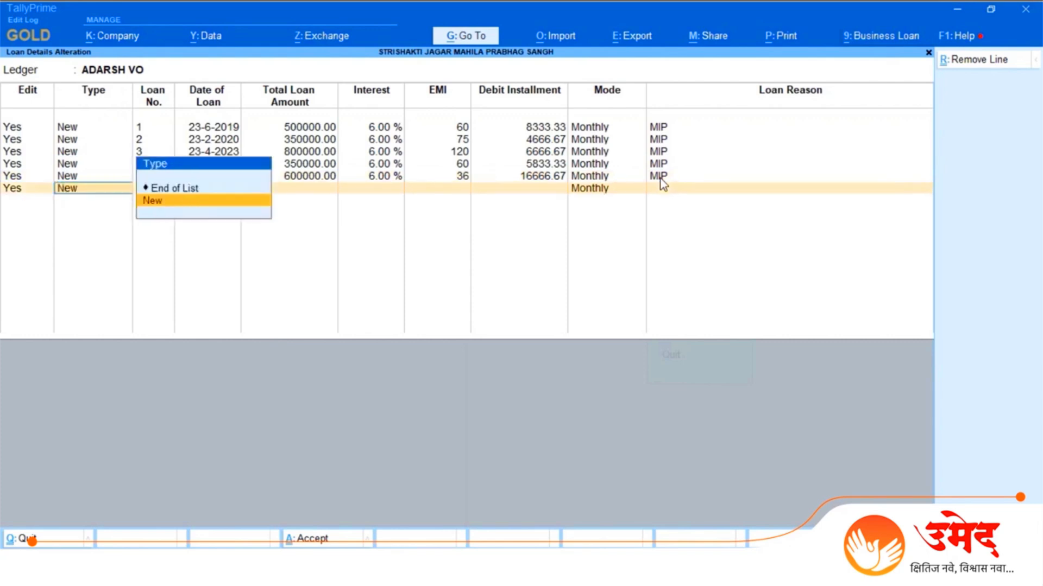
key("Return")
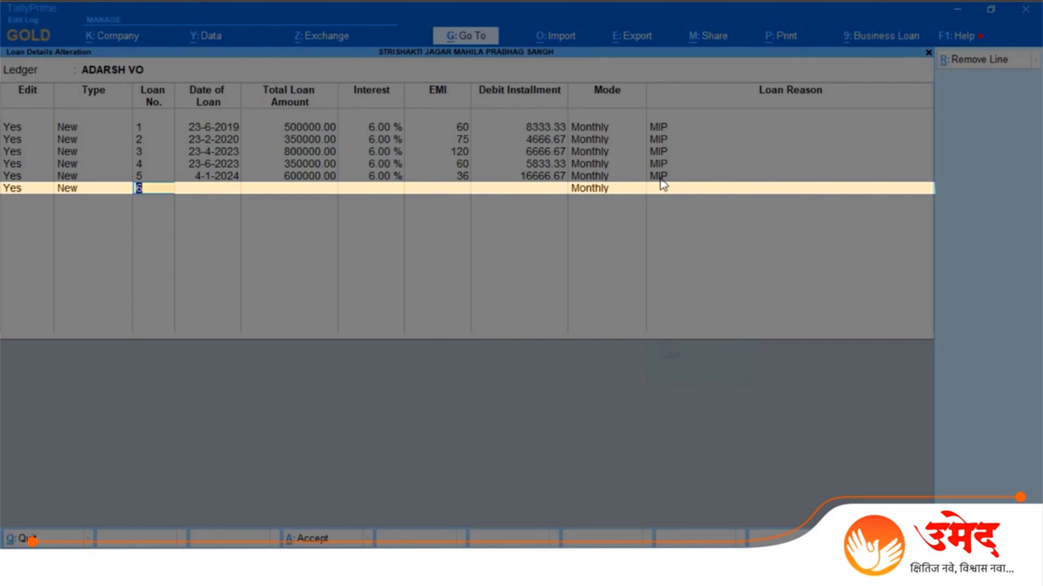
key("Return")
type("10")
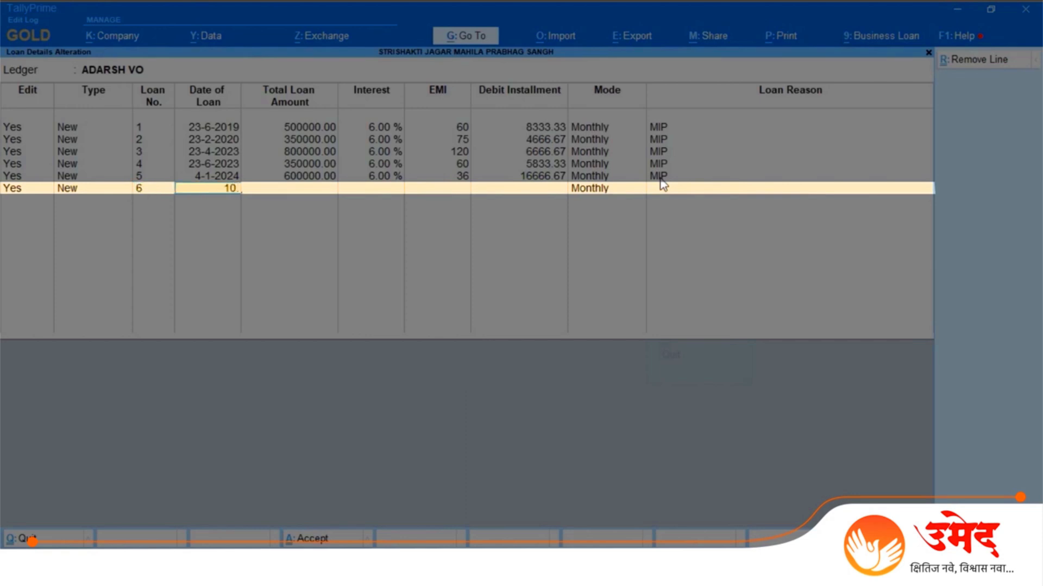
type(".1.2024")
key("Return")
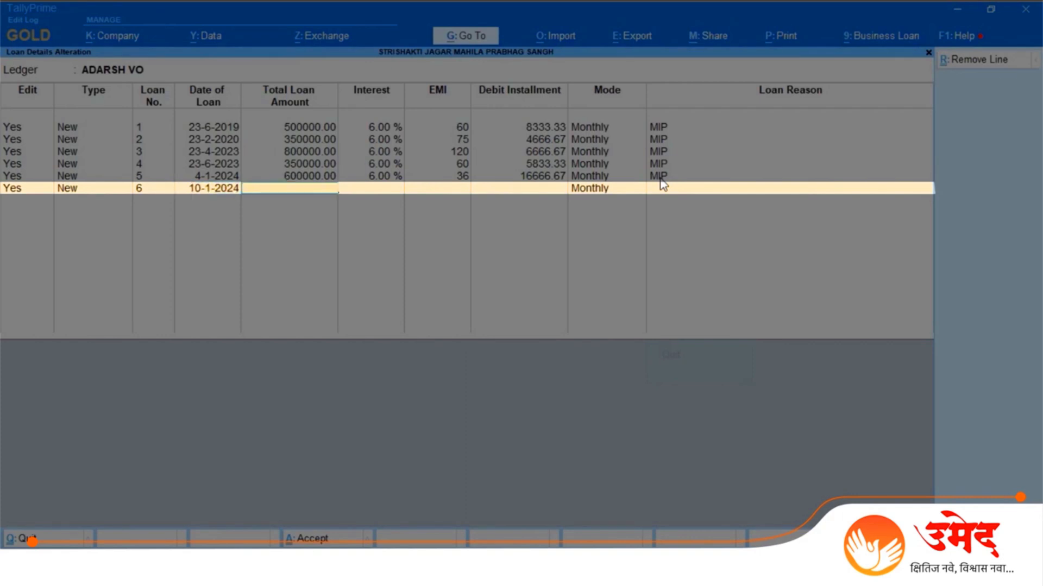
Step: Give loan 6 a total amount of 100000, 6% interest and 10 EMIs, accepting the calculated installment and Monthly mode
type("100000")
key("Return")
type("6")
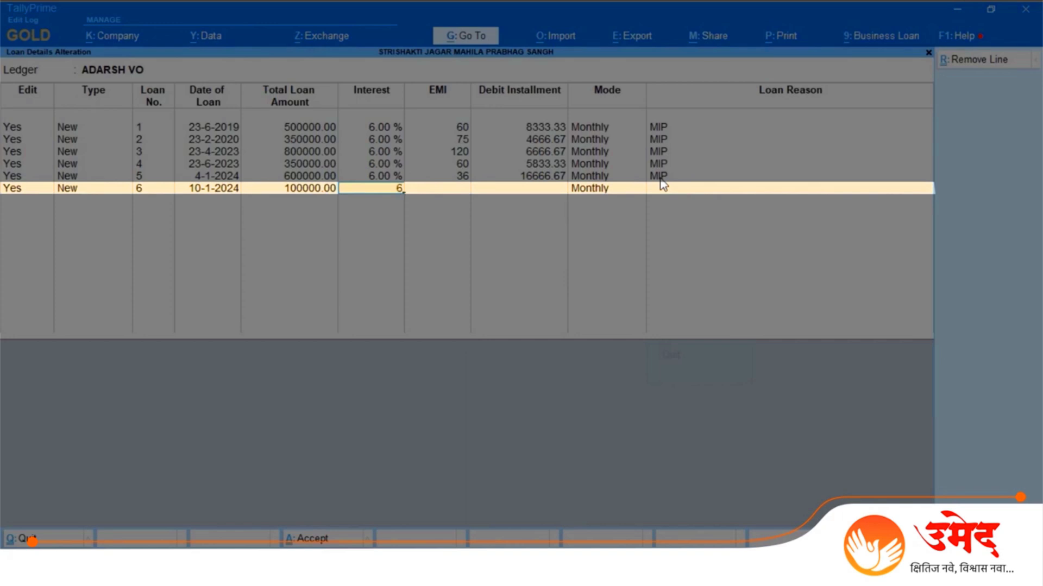
key("Return")
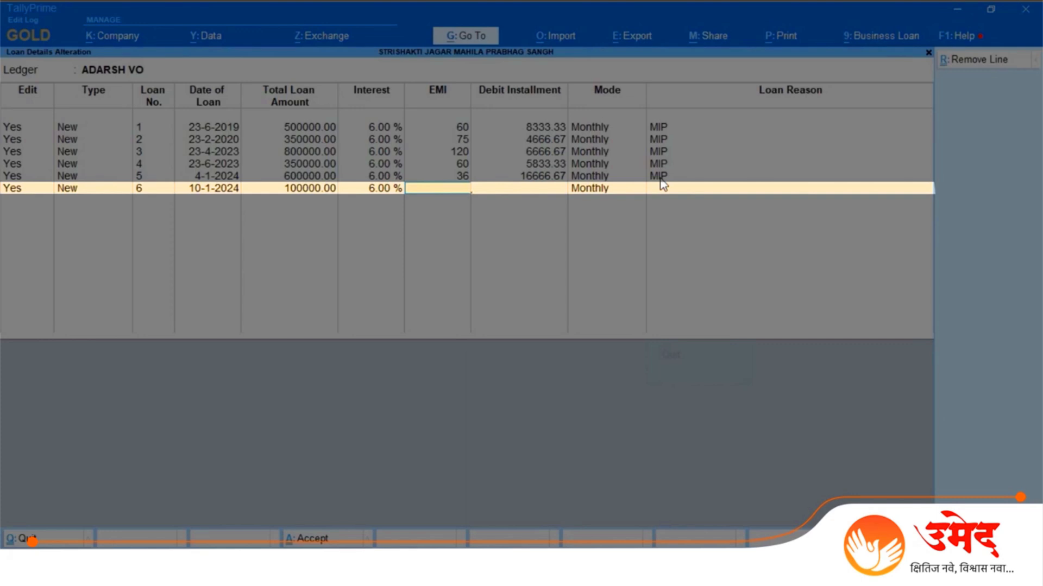
type("10")
key("Return")
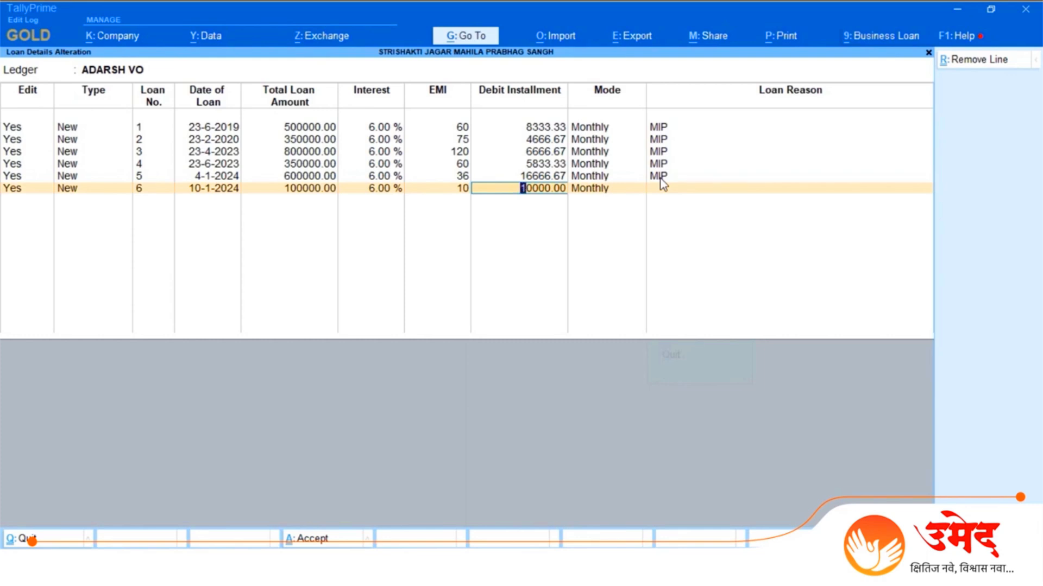
key("Return")
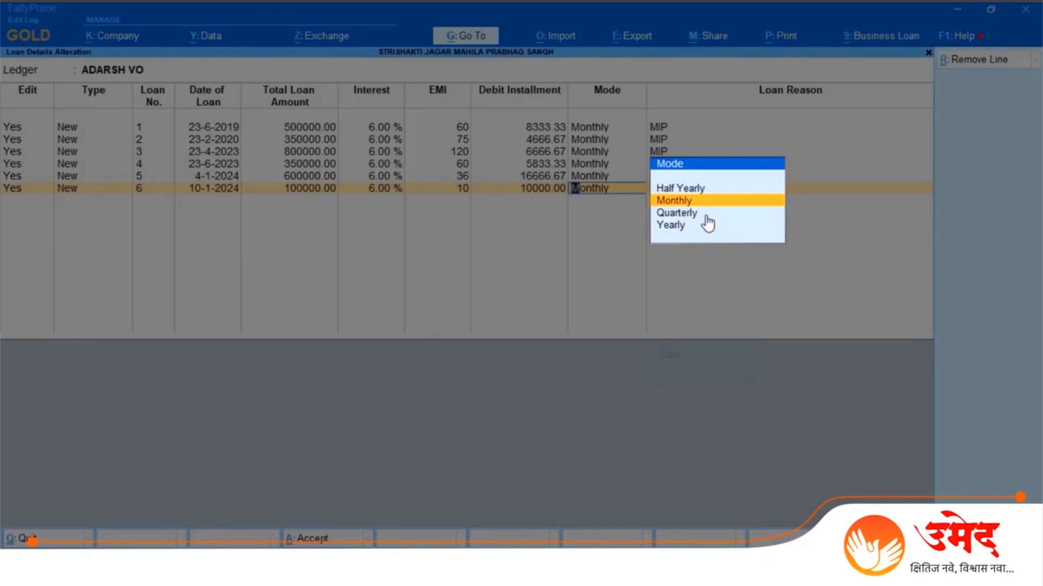
key("Return")
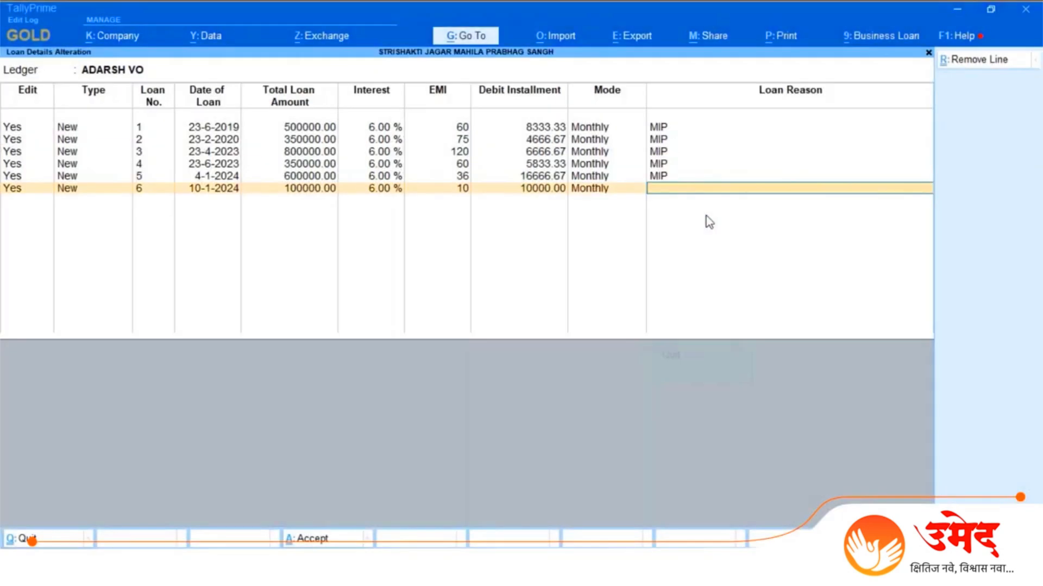
Step: Enter "Loan Reason MIP" as loan 6's reason, then save the loan details without adding another line
type("Loan Rea")
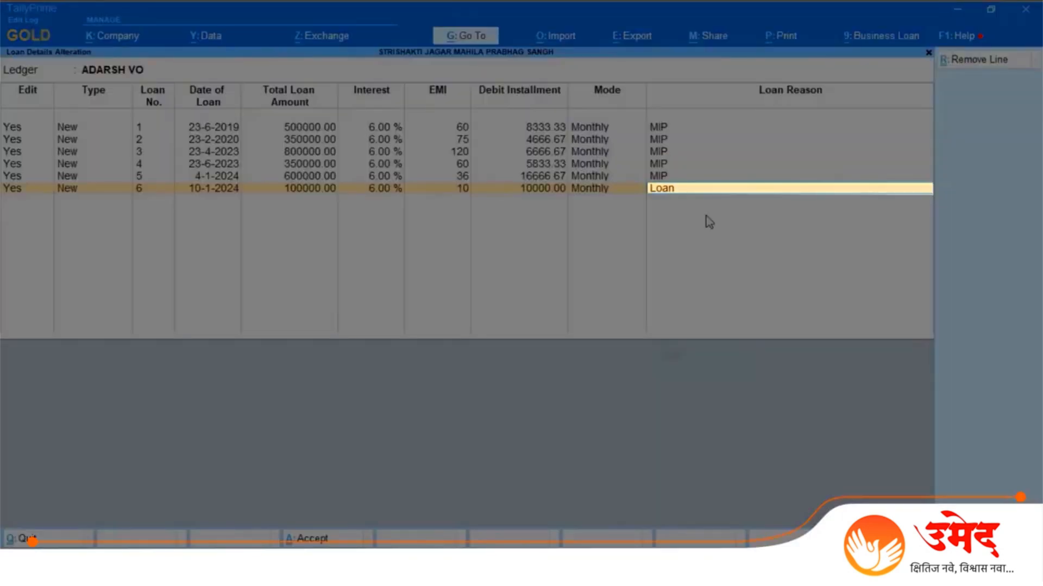
type("son MIP")
key("Return")
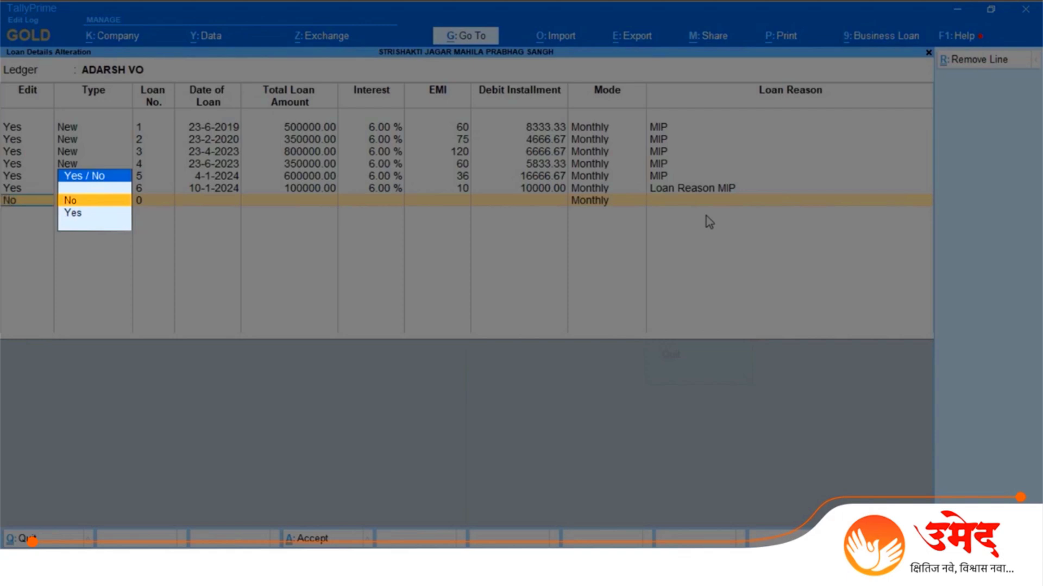
key("Down")
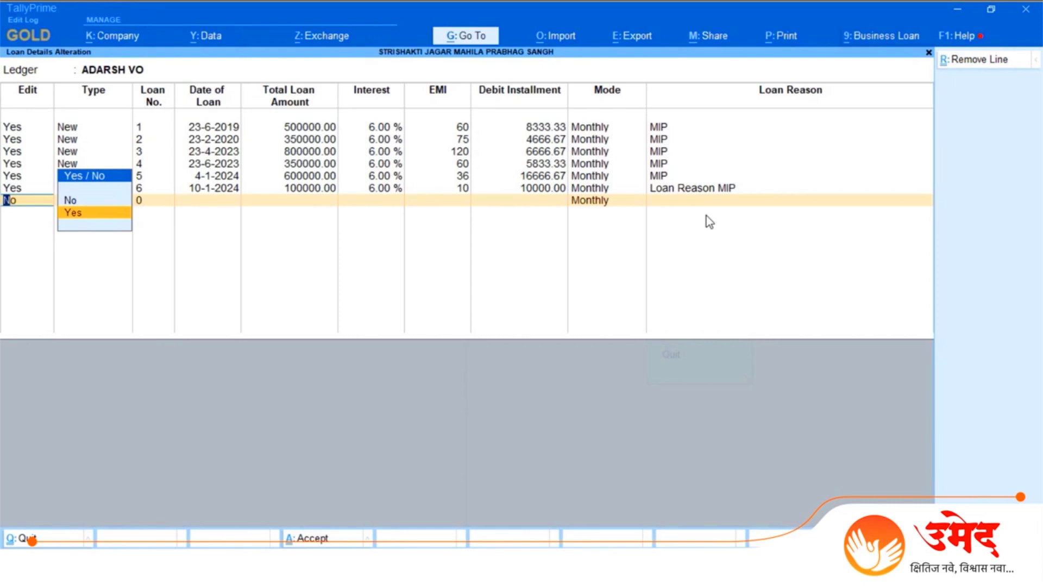
key("Up")
key("Return")
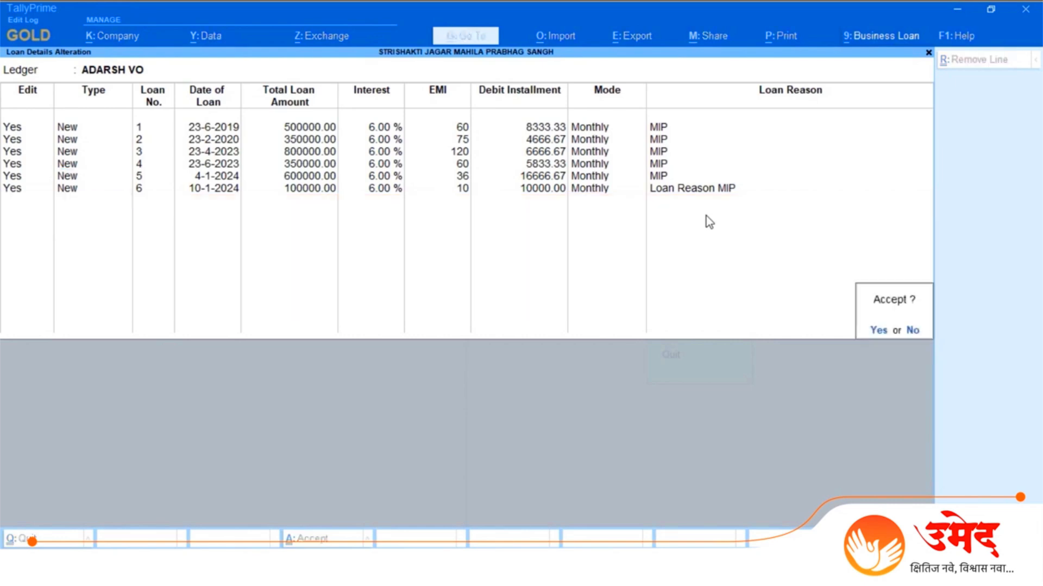
key("Return")
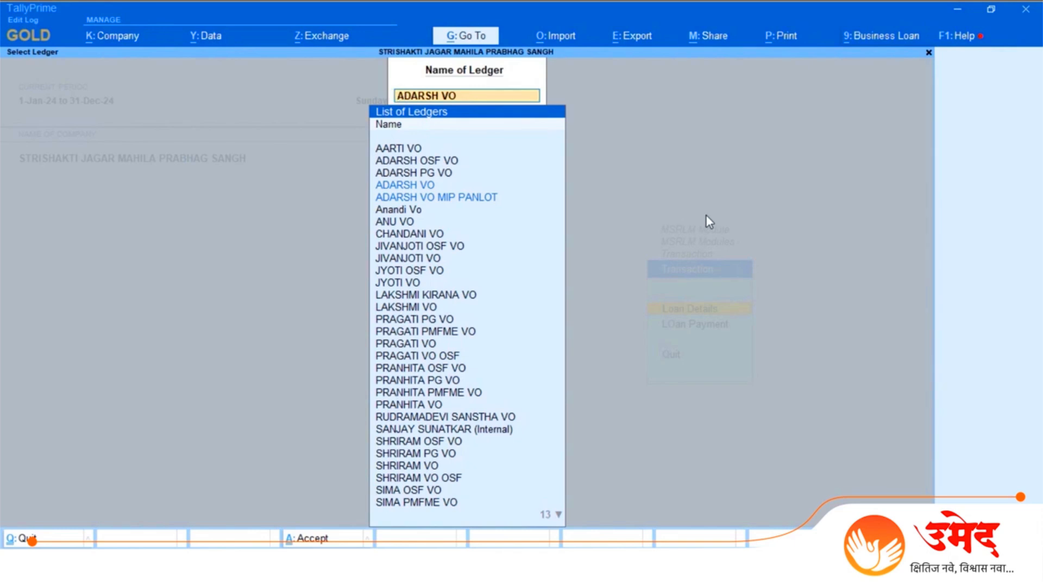
Step: Reopen the ADARSH VO loan details, set loan 6's EMI count to 12 and save the change
key("Return")
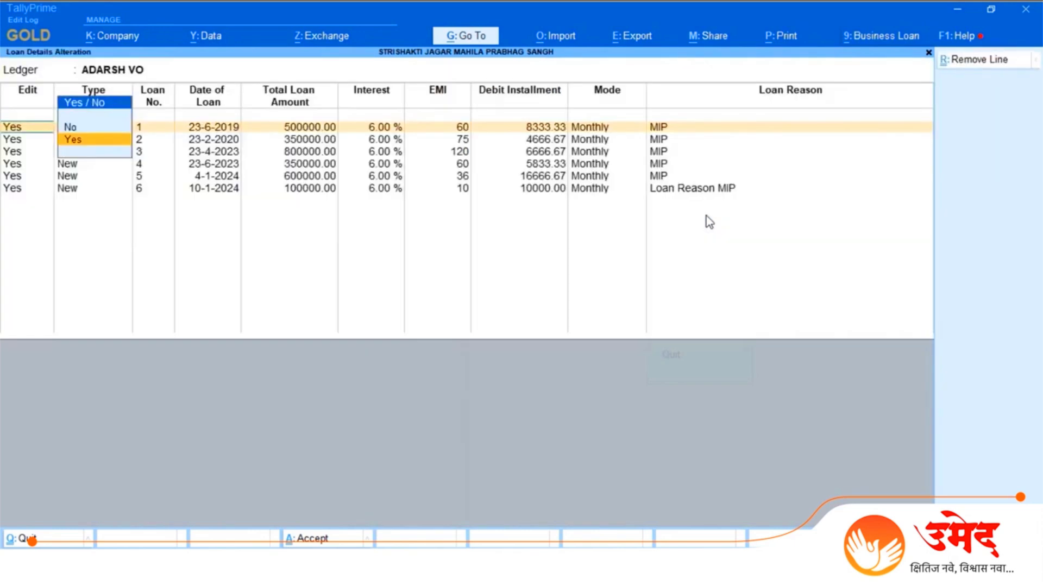
left_click(458, 190)
type("12")
key("Return")
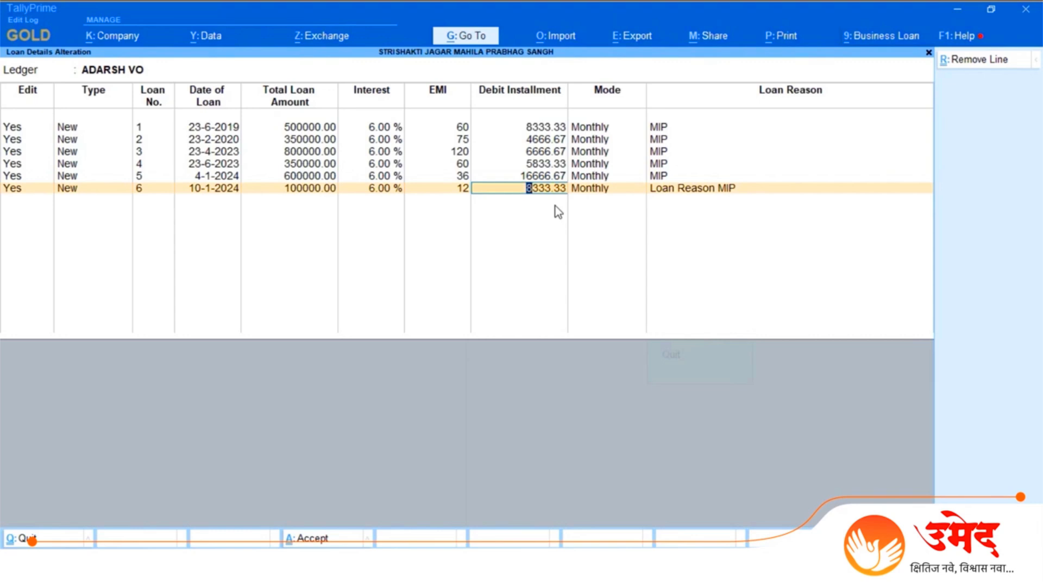
key("alt+g")
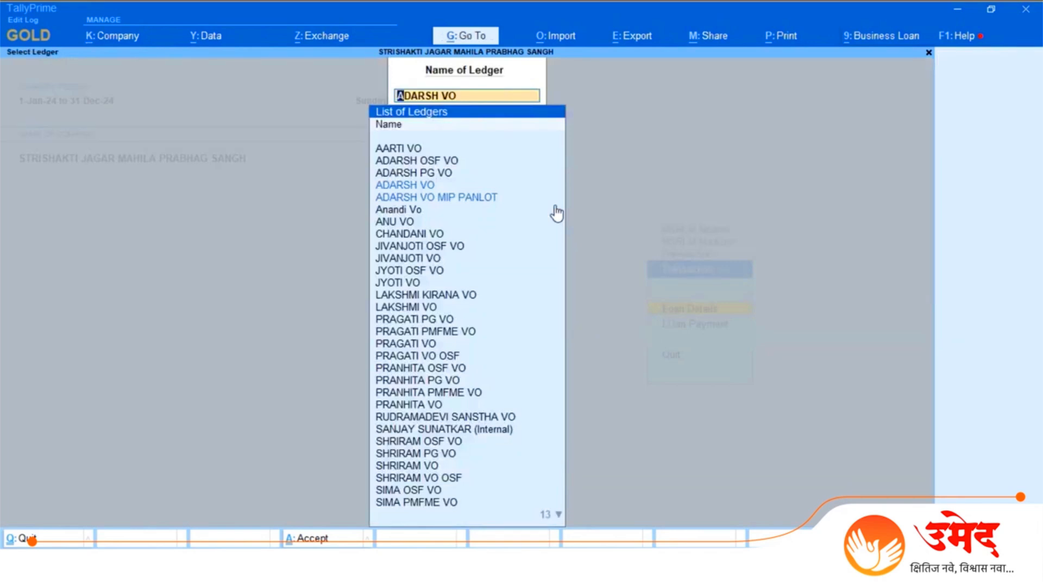
Step: Leave the loan ledger selection and start a Loan Payment voucher dated 10.1.2024
key("BackSpace")
key("Escape")
key("Down")
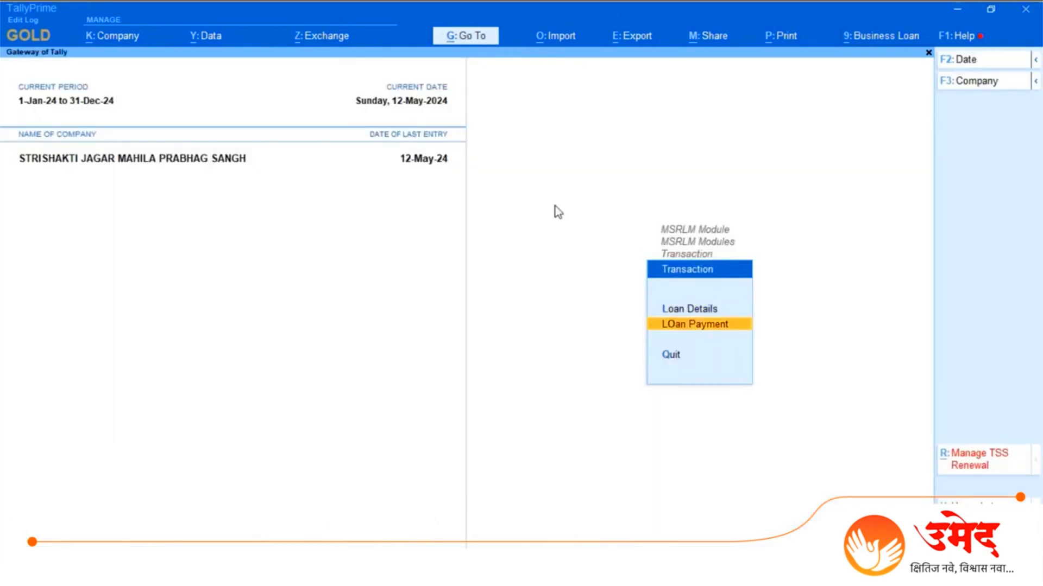
key("Return")
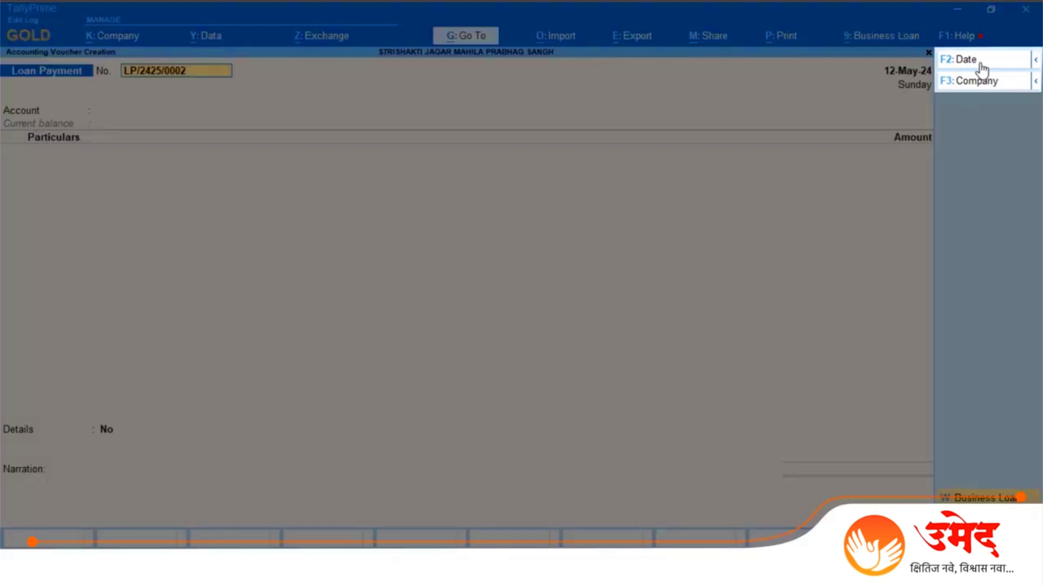
left_click(980, 64)
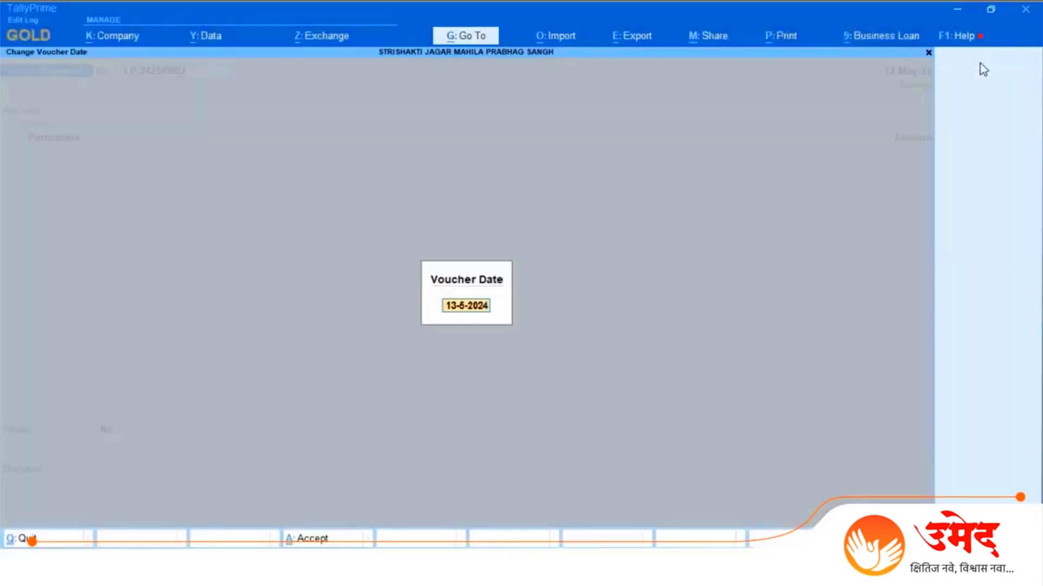
type("10.1.2024")
key("Return")
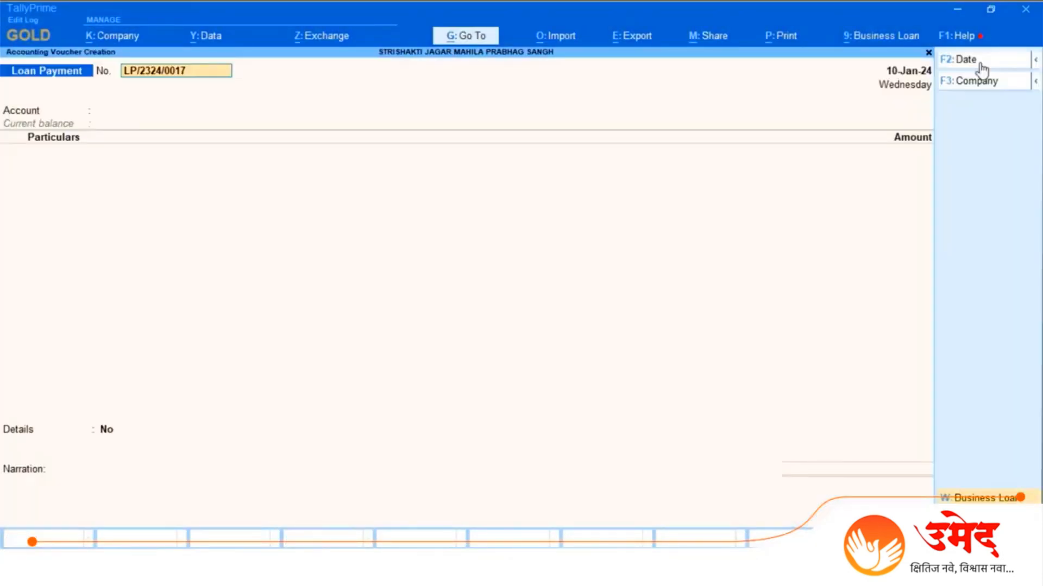
Step: Choose IDFC BANK as the voucher's account and ADARSH VO as the ledger under particulars
left_click(918, 82)
key("Return")
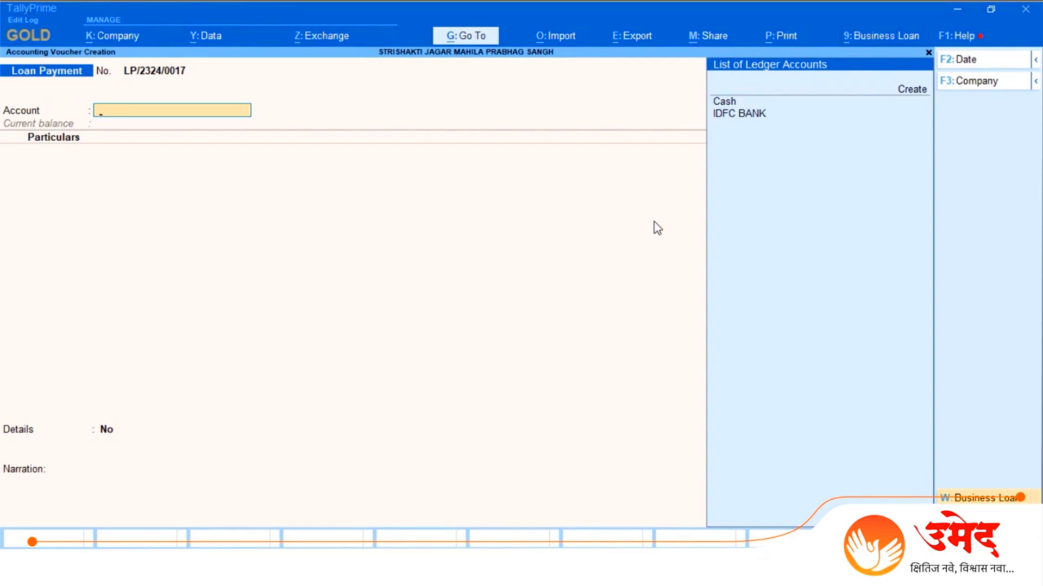
key("space")
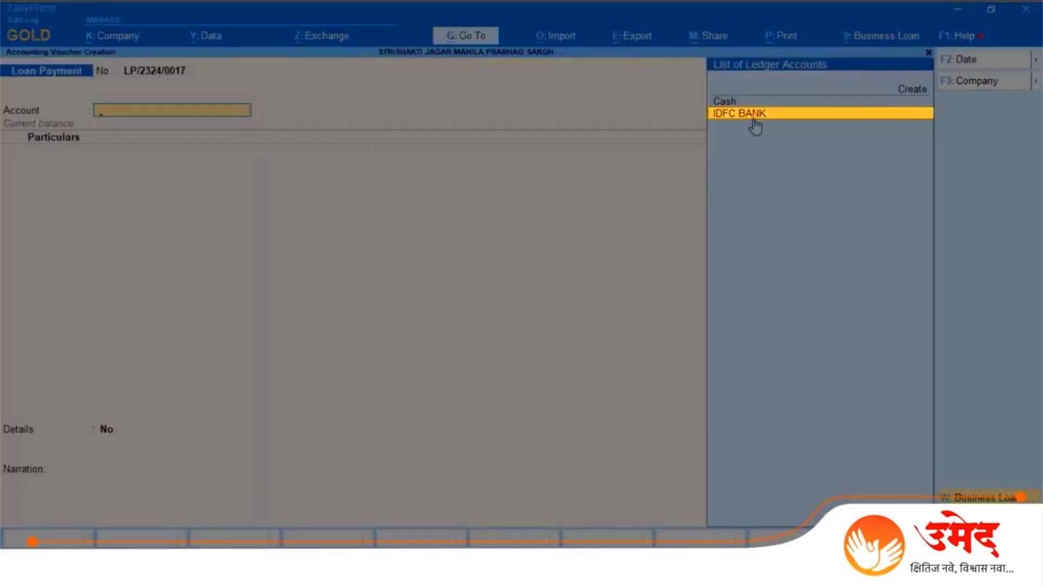
left_click(754, 122)
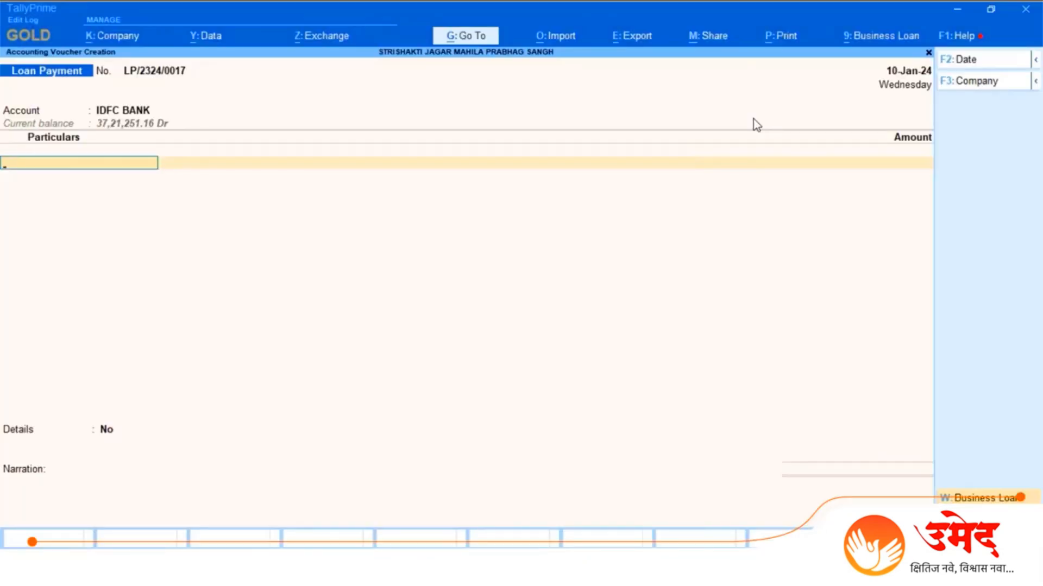
type("Adars")
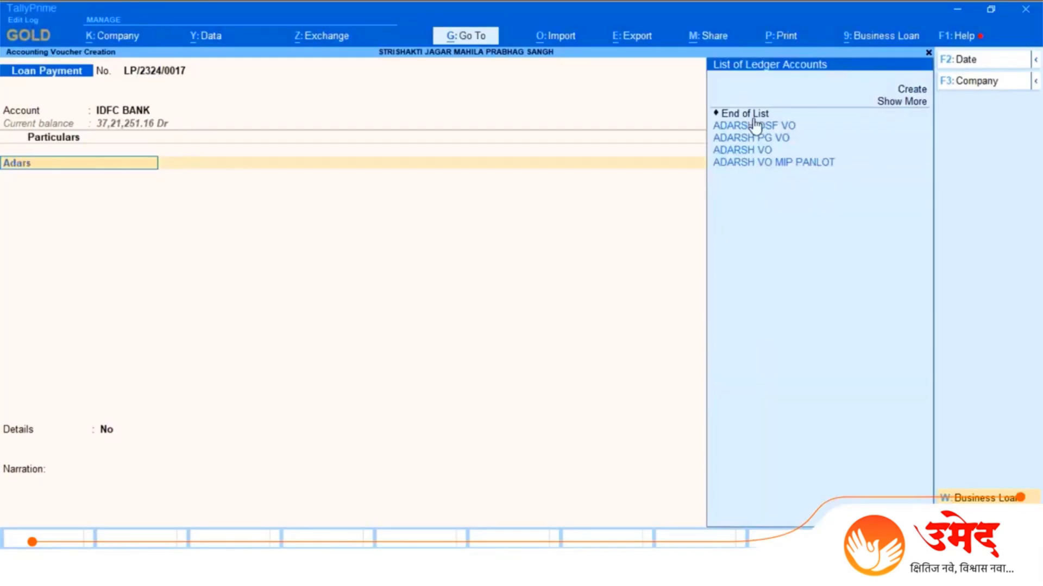
type("h Vo")
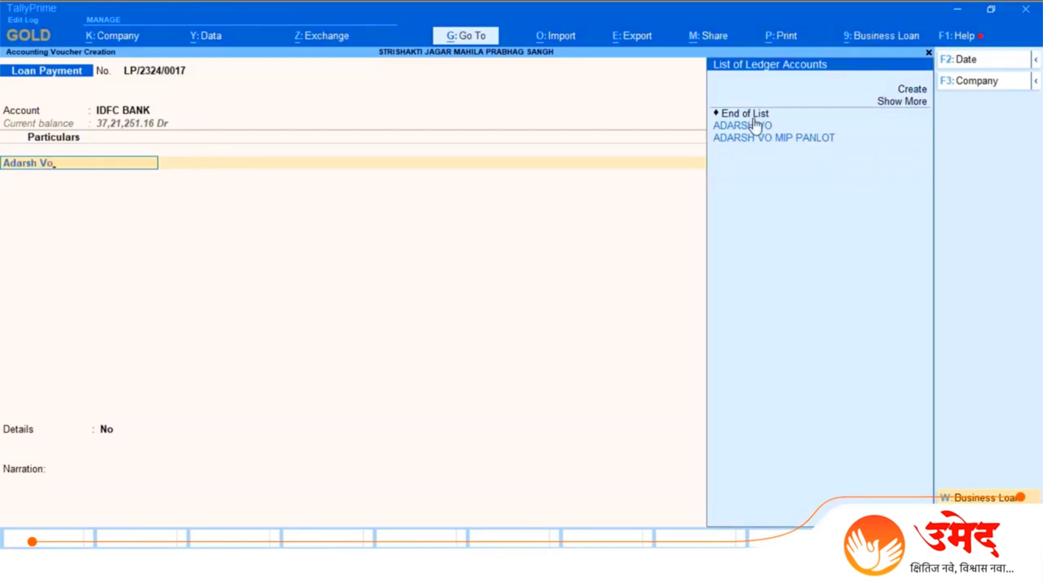
left_click(766, 128)
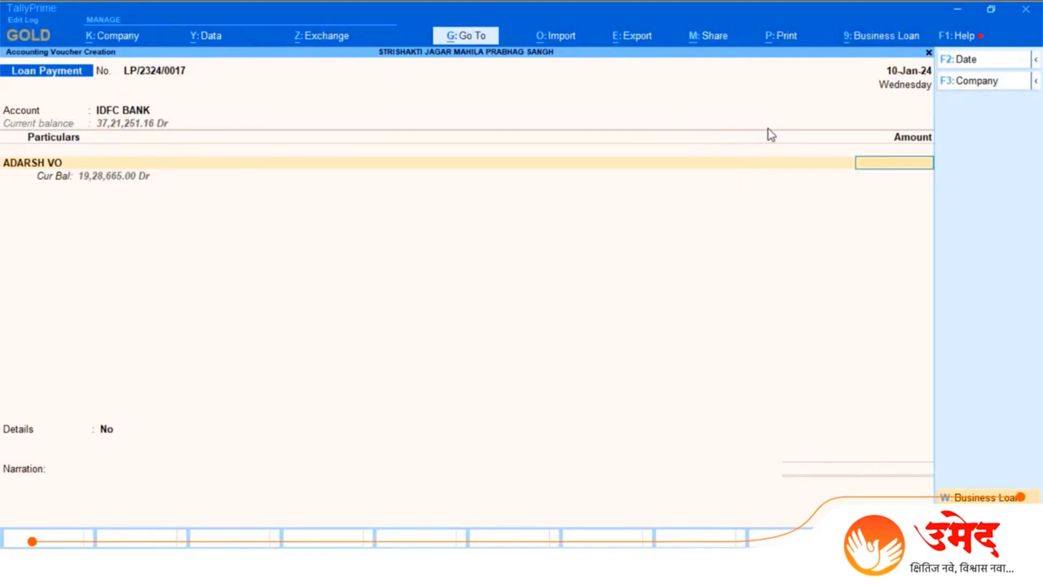
type("10000")
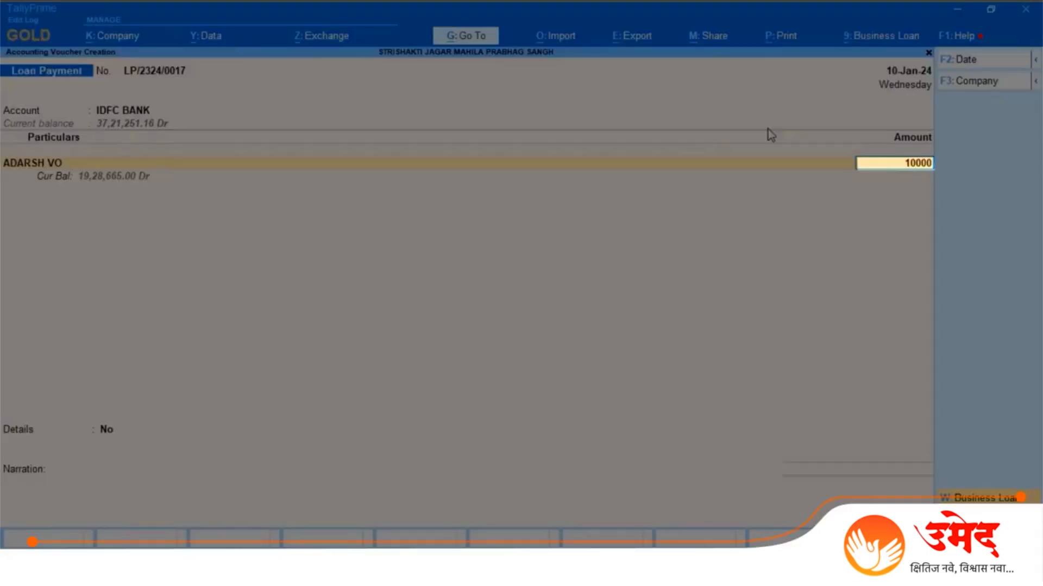
type("0")
key("Return")
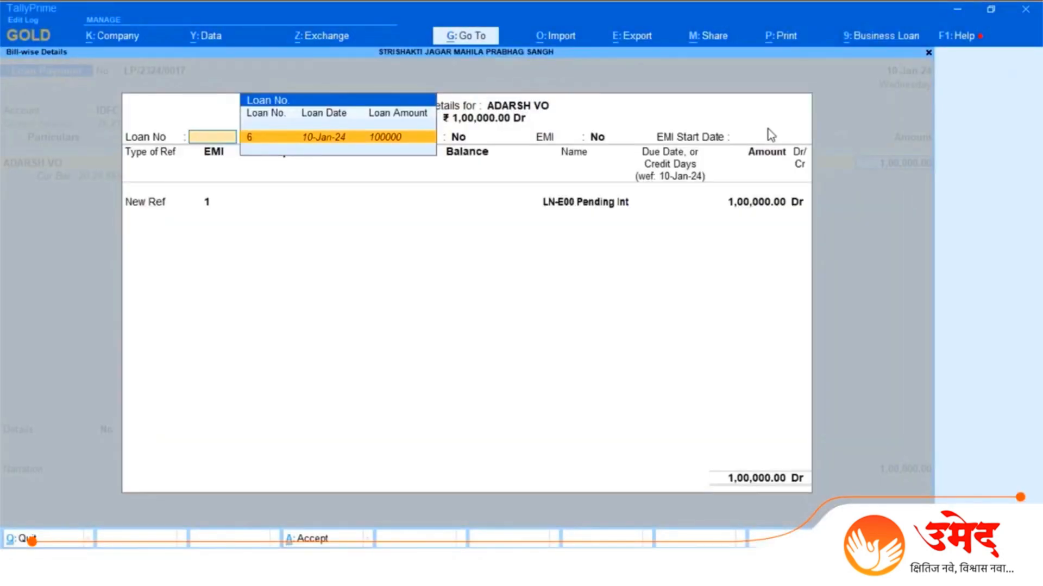
key("Return")
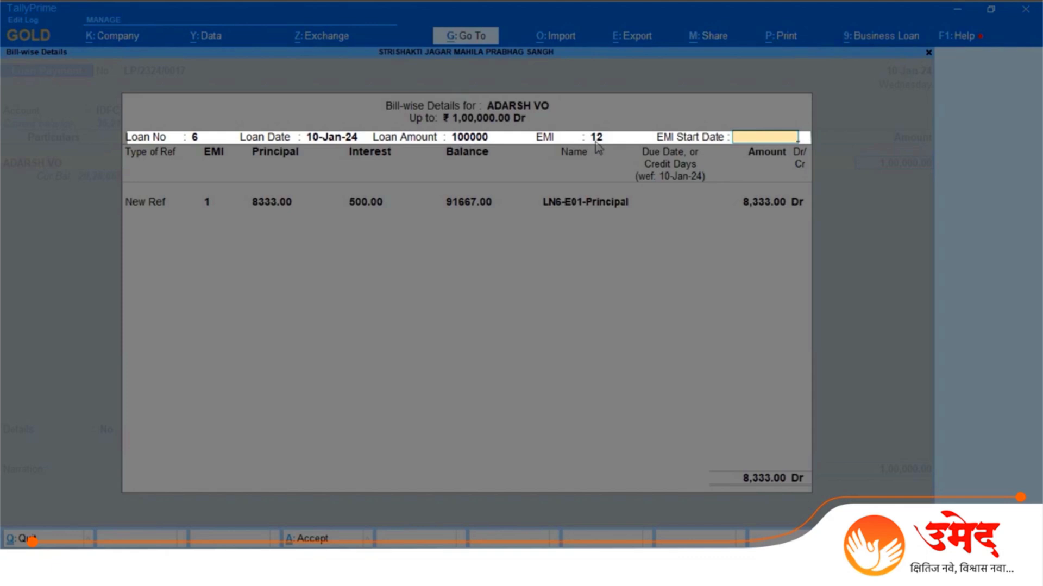
type("feb")
type(" 29")
key("Return")
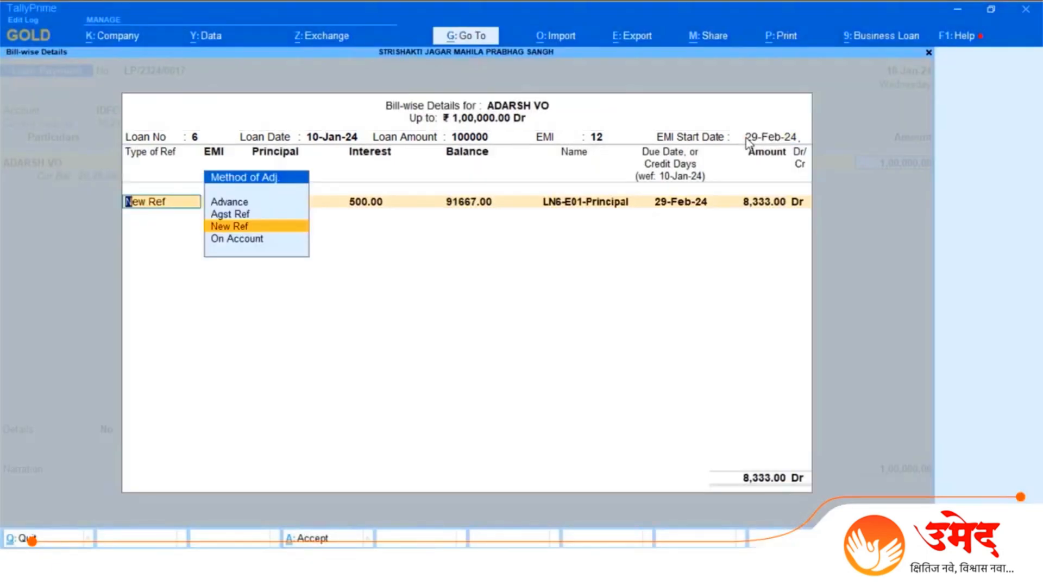
Step: Accept the New Ref principal and interest lines of the first two EMIs, then accept the whole bill-wise EMI schedule
key("Return")
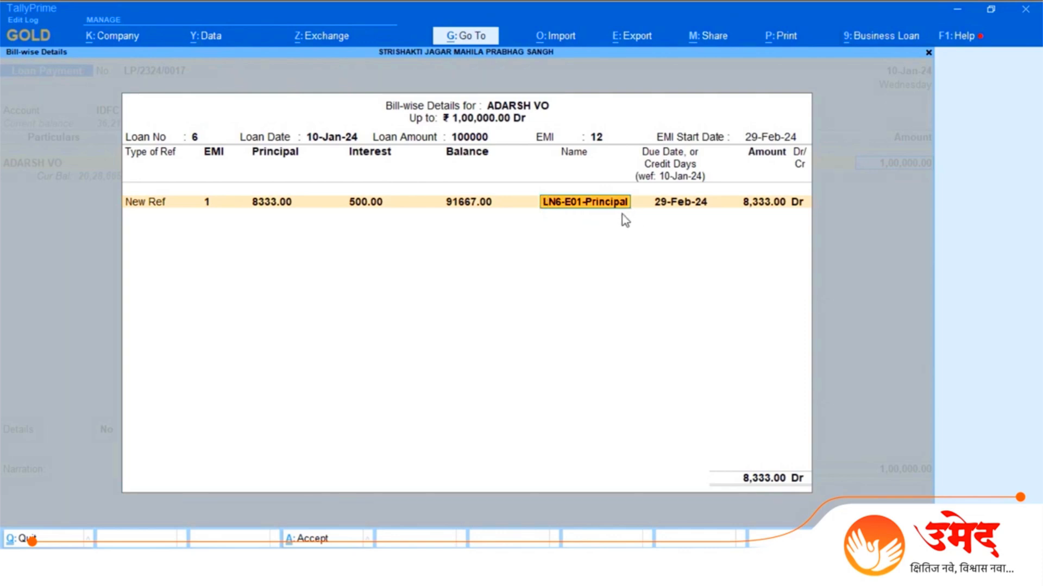
key("Return")
key("Return")
key("Return")
key("Return")
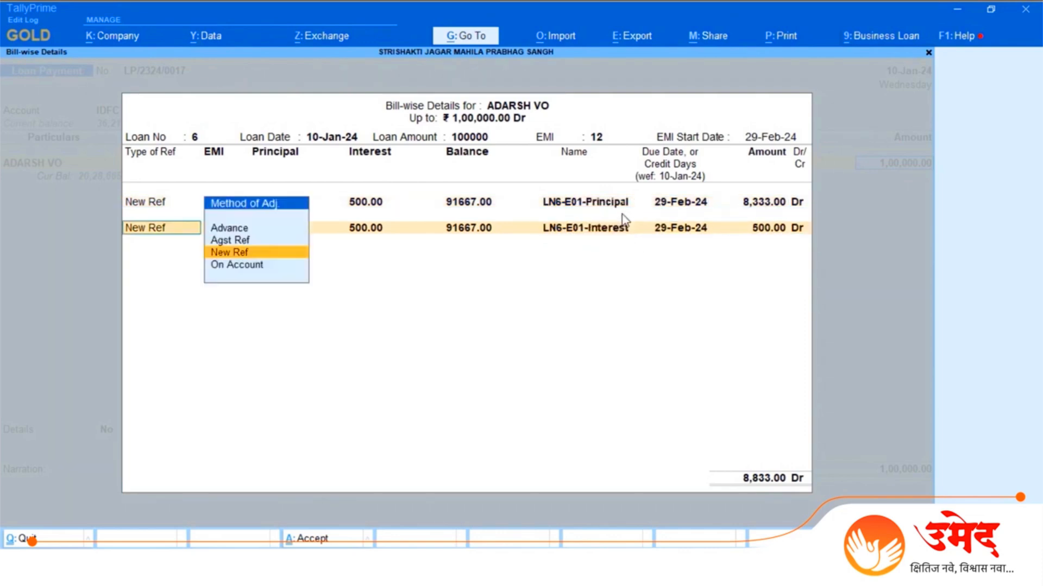
key("Return")
key("Return")
key("Return")
key("Return")
key("Return")
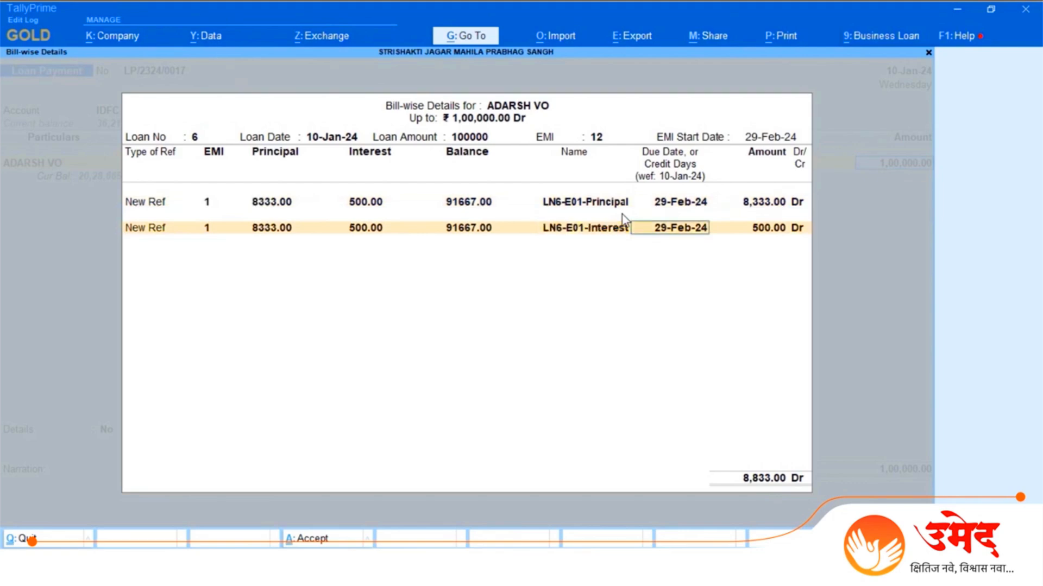
key("Return")
key("Return")
key("Return")
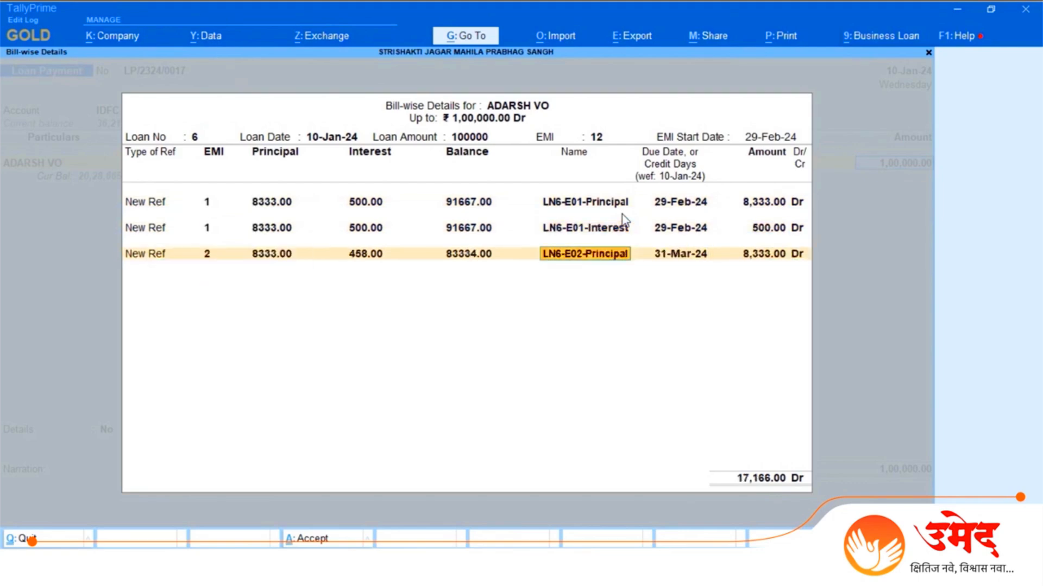
key("Return")
key("Return")
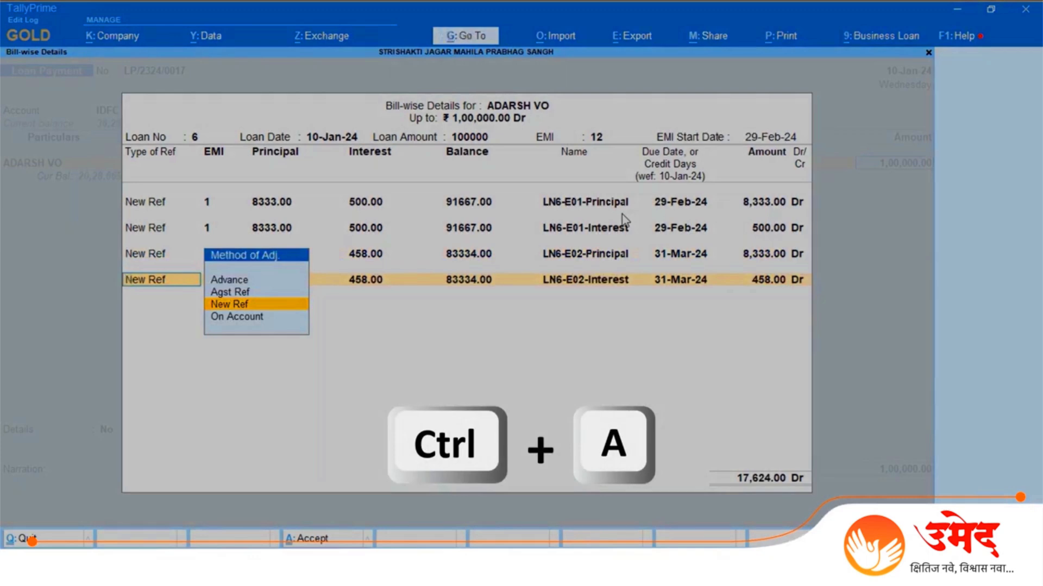
key("ctrl")
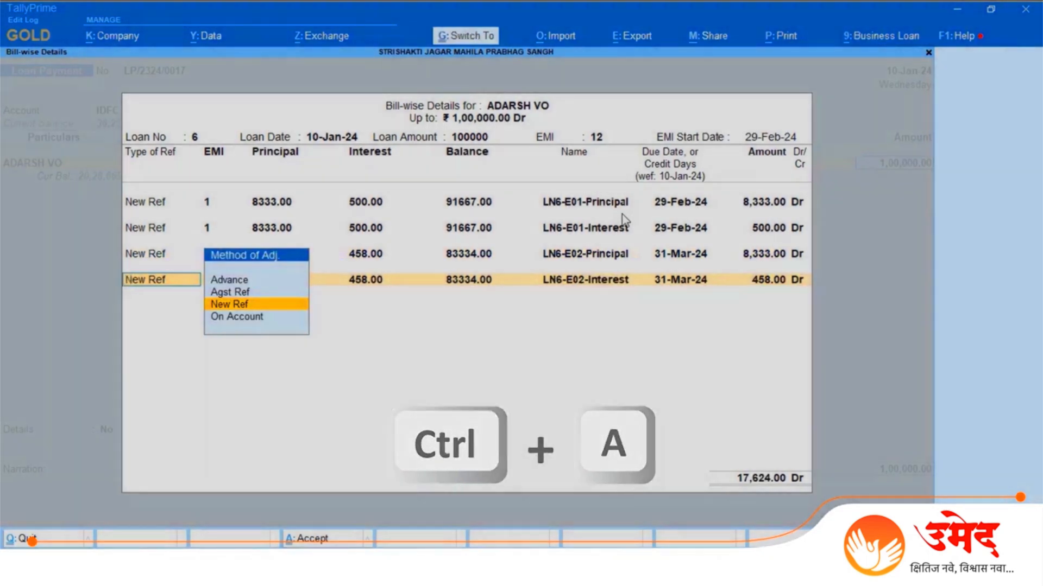
key("ctrl+a")
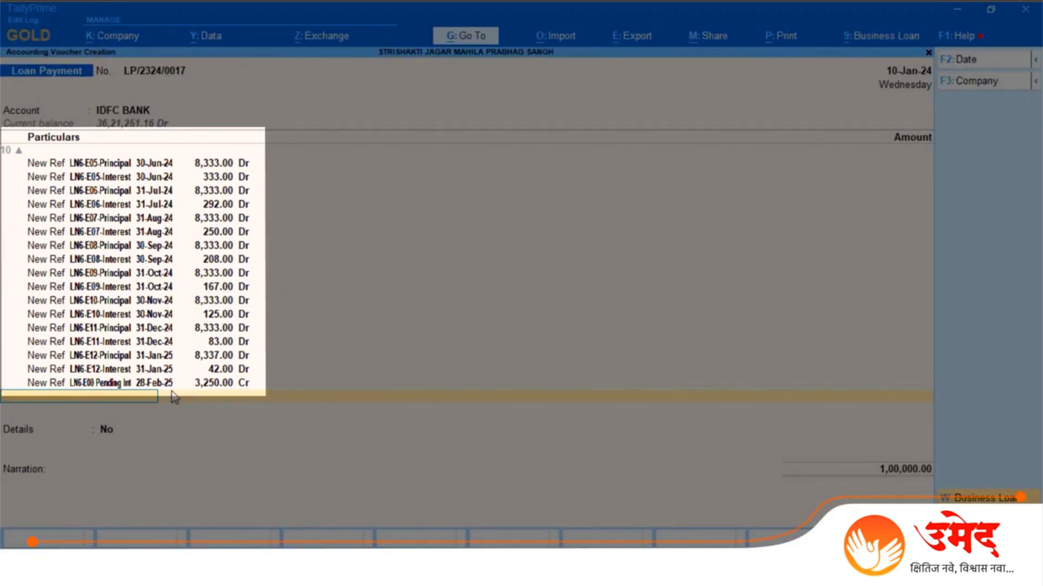
Step: Set the voucher's Details to Yes and enter the receiver's name with Manager as the position
key("Return")
key("Down")
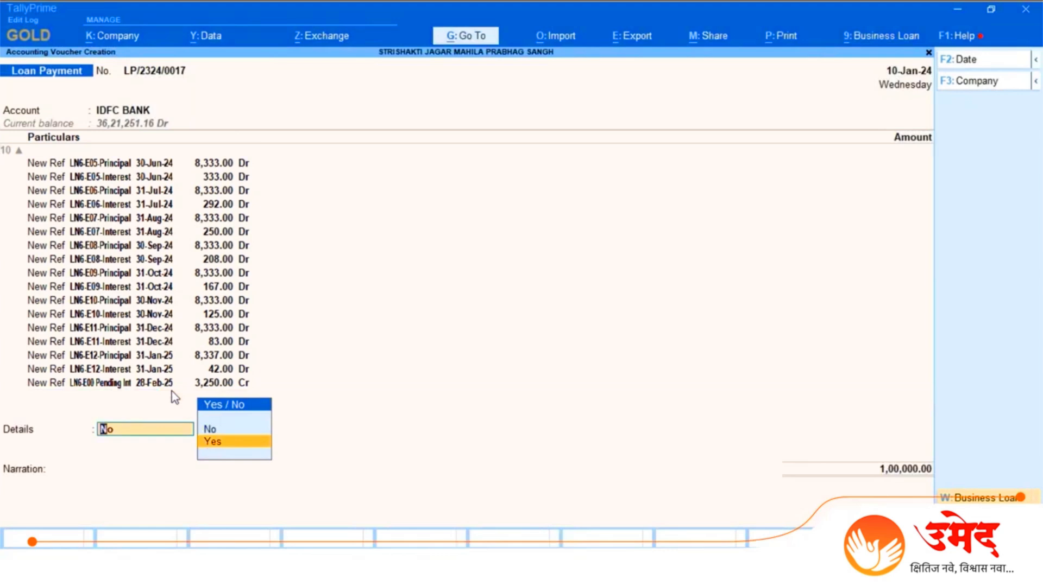
key("Return")
type("Pa")
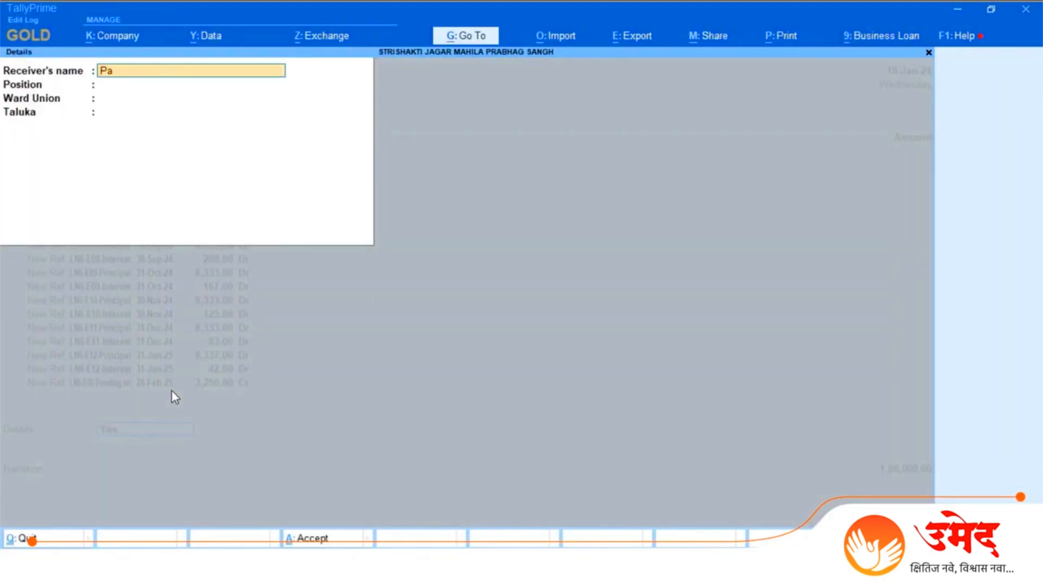
type("til")
key("Return")
type("Manager")
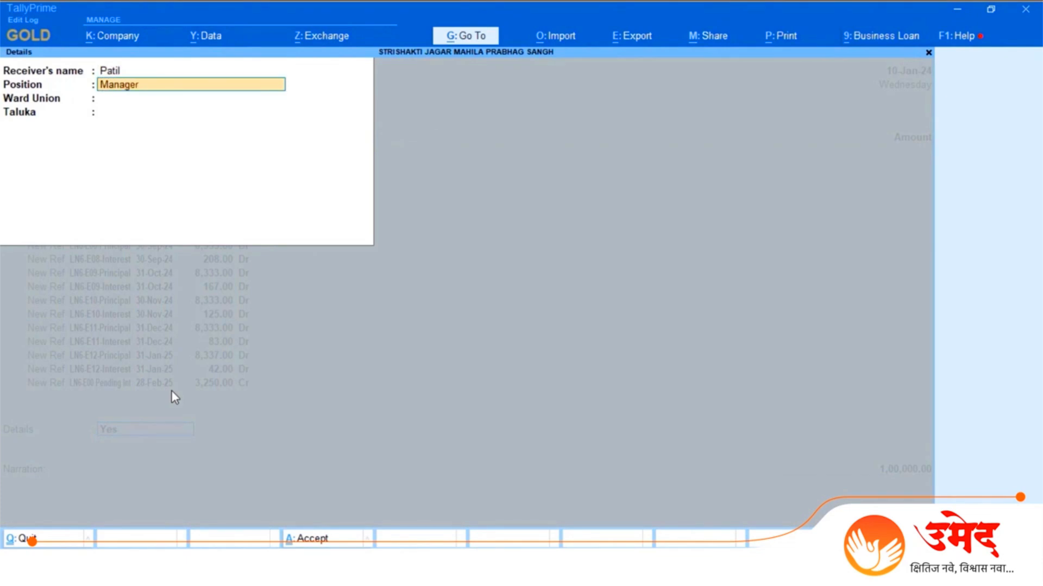
key("Return")
Step: Fill in Ward Union 41 and Taluka "Rave" to complete the receiver details
type("41")
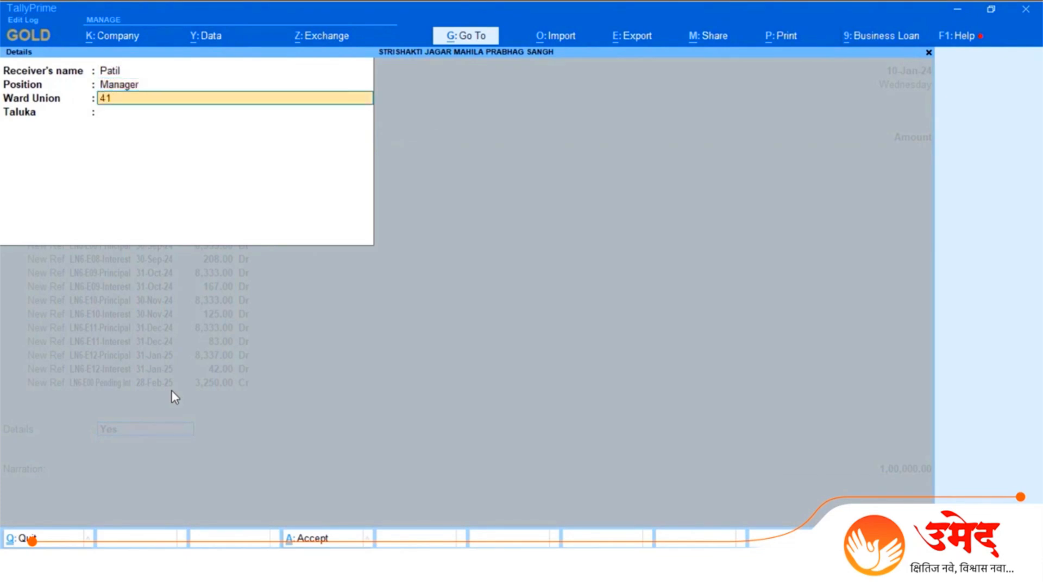
key("Return")
type("Raver")
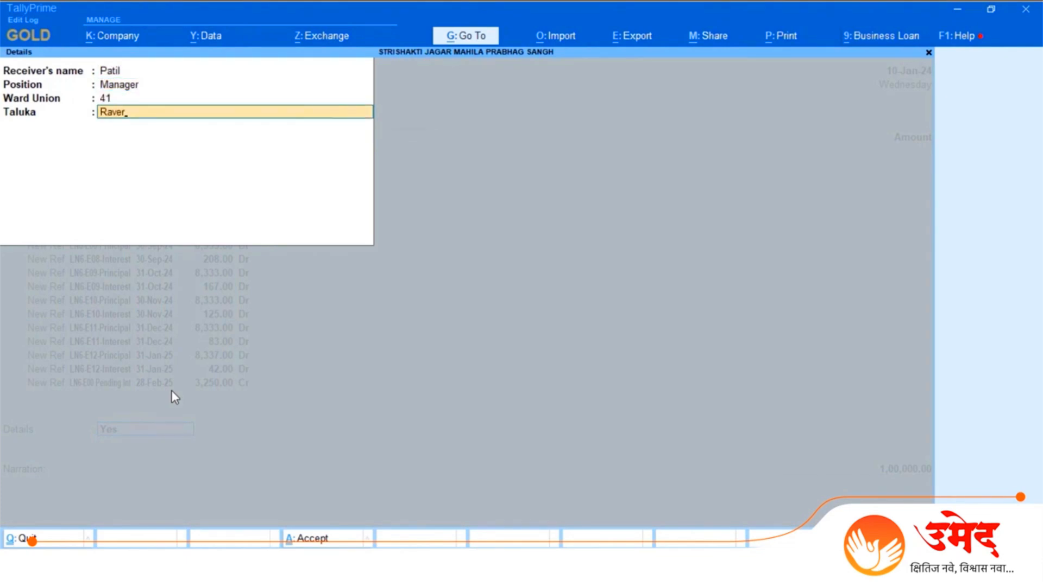
key("Return")
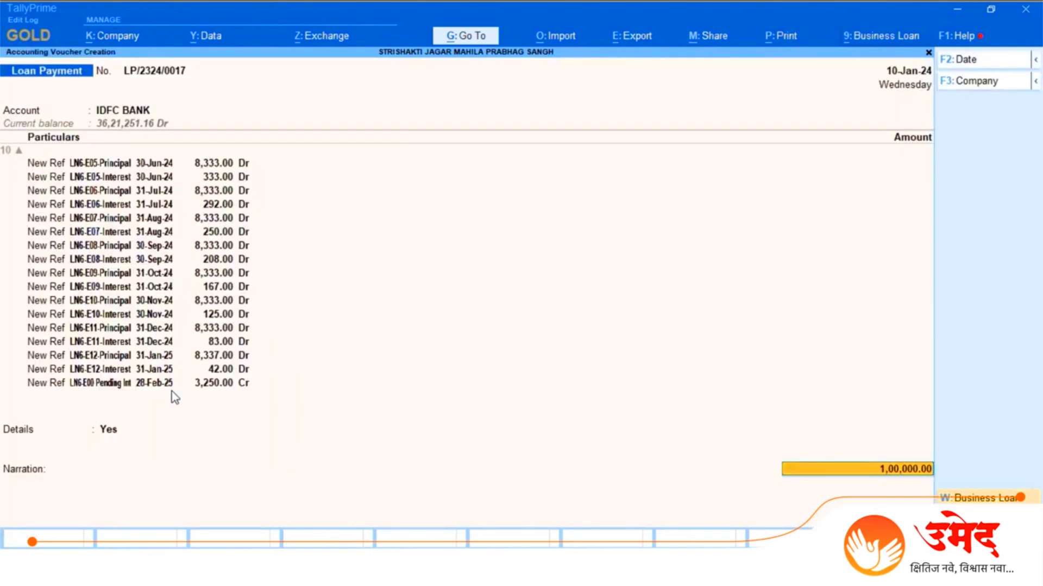
Step: Accept the IDFC BANK cheque allocation and save the voucher with the narration "Loan given to VO Adarsh with cheque no." followed by the cheque number
key("Return")
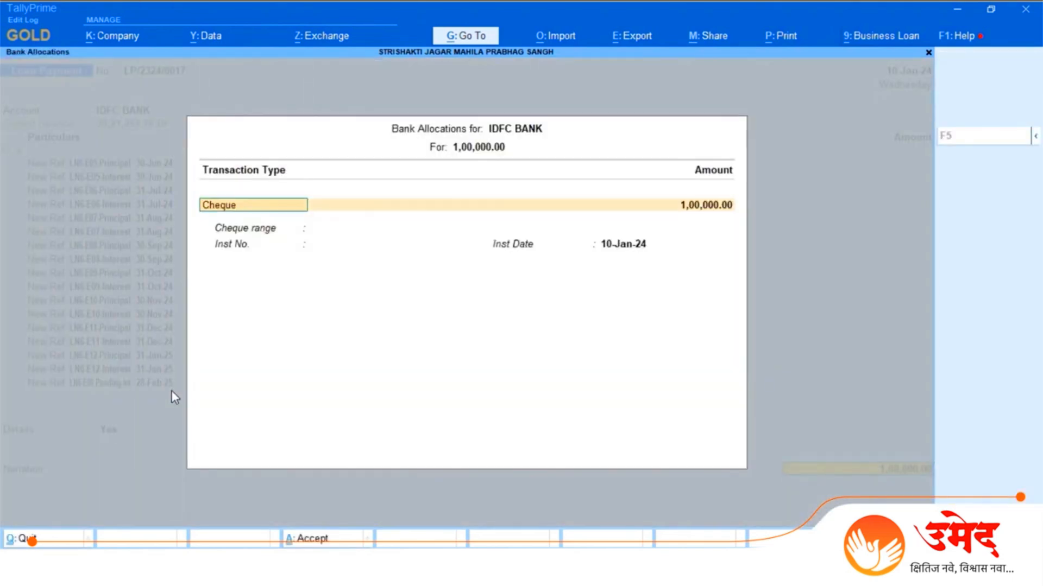
key("ctrl+a")
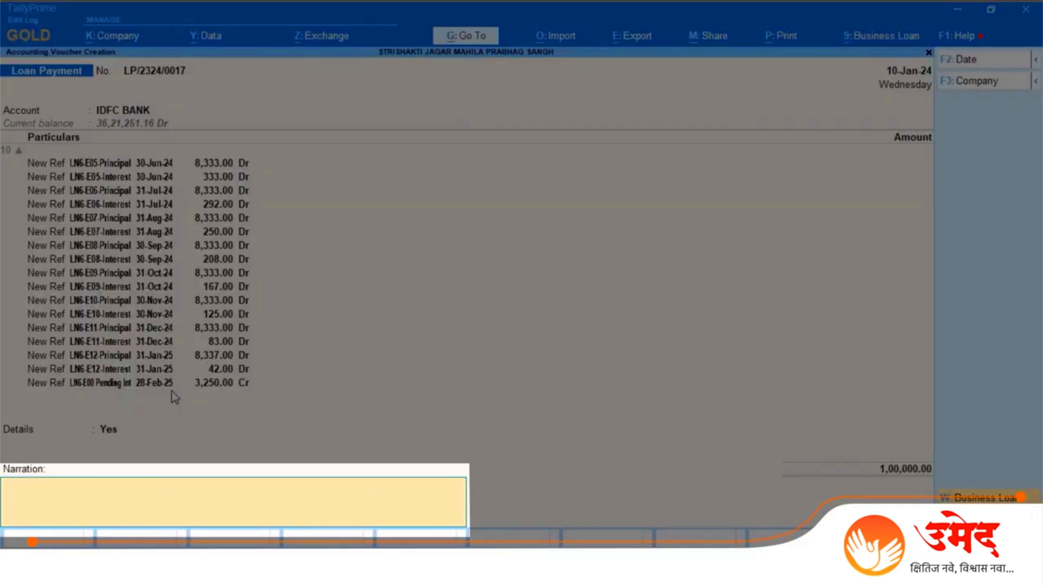
type("Loan given to VO Adarsh with che")
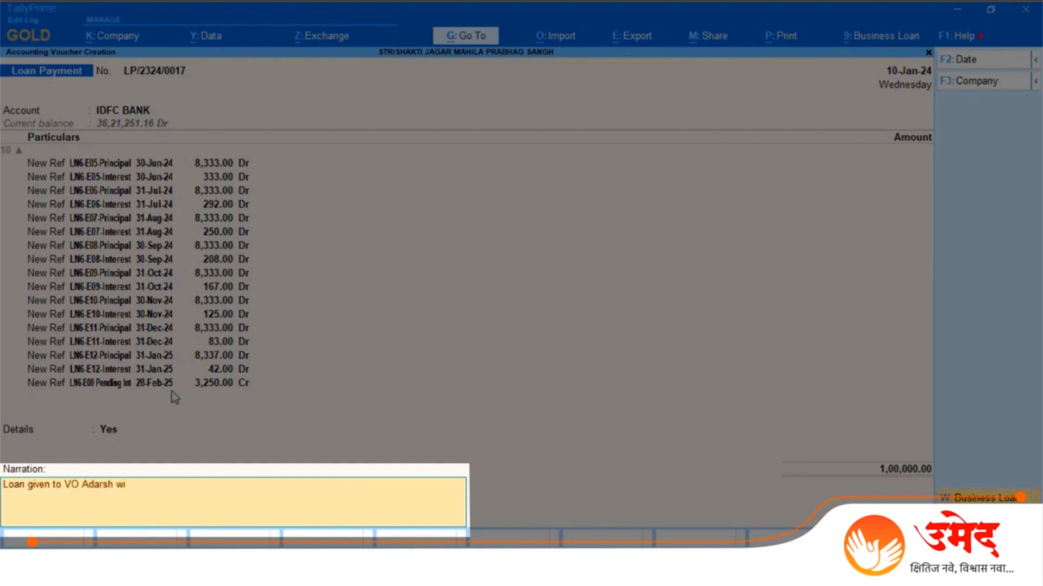
type("ue no. 123456")
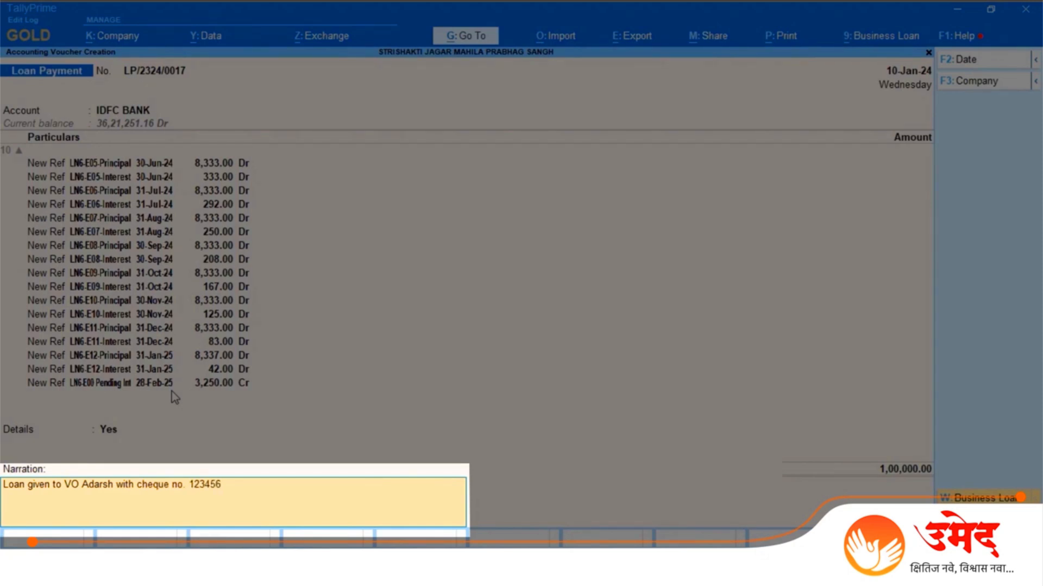
key("Return")
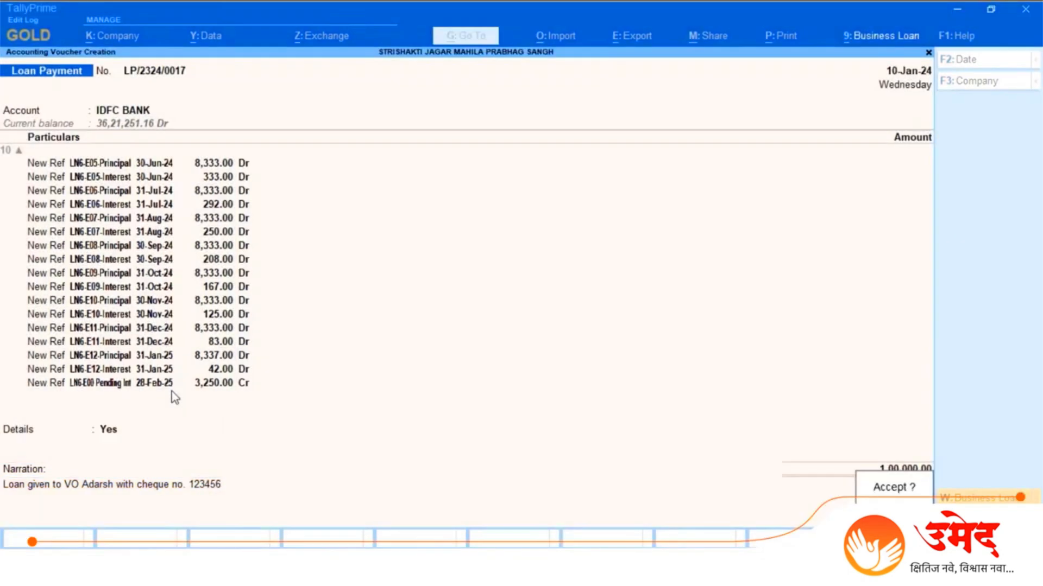
key("Return")
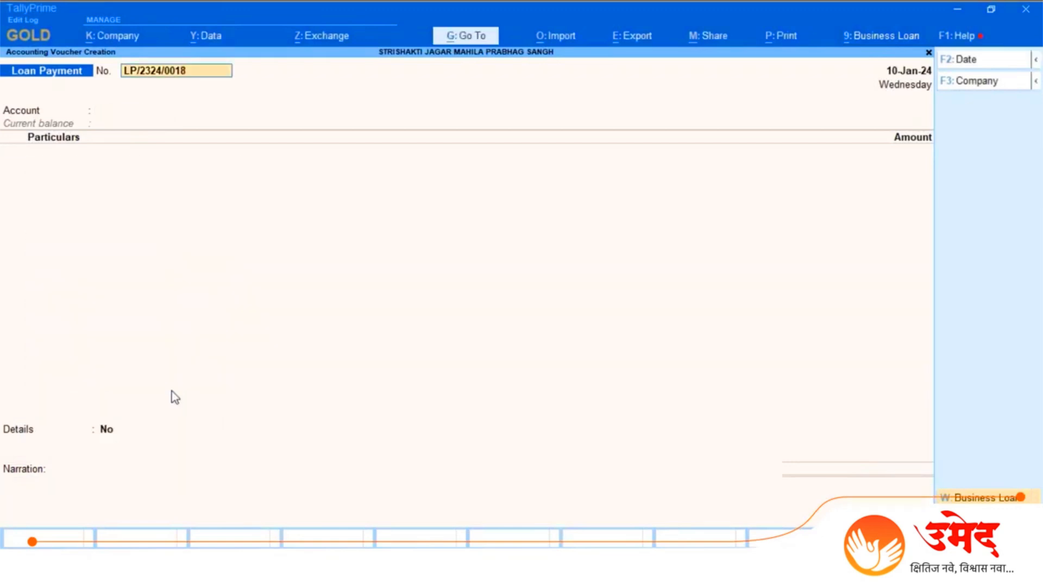
Step: Leave the blank loan payment voucher and open the Payment Register for 1-1-2024 to 31-12-2024
key("BackSpace")
key("Escape")
key("Down")
key("Down")
key("Down")
key("Down")
key("Down")
key("Down")
key("Down")
key("Down")
key("Down")
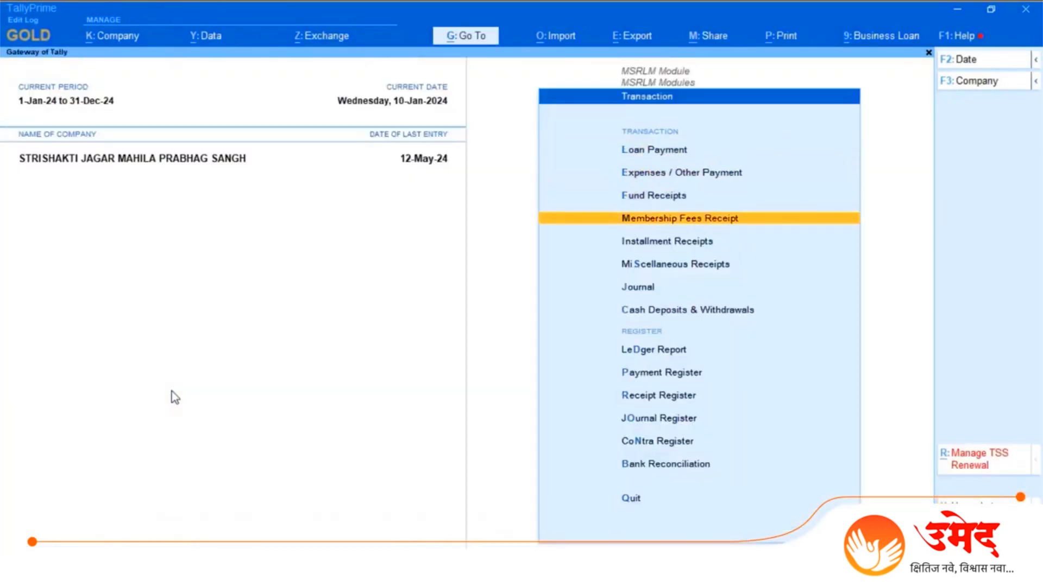
key("Return")
key("Return")
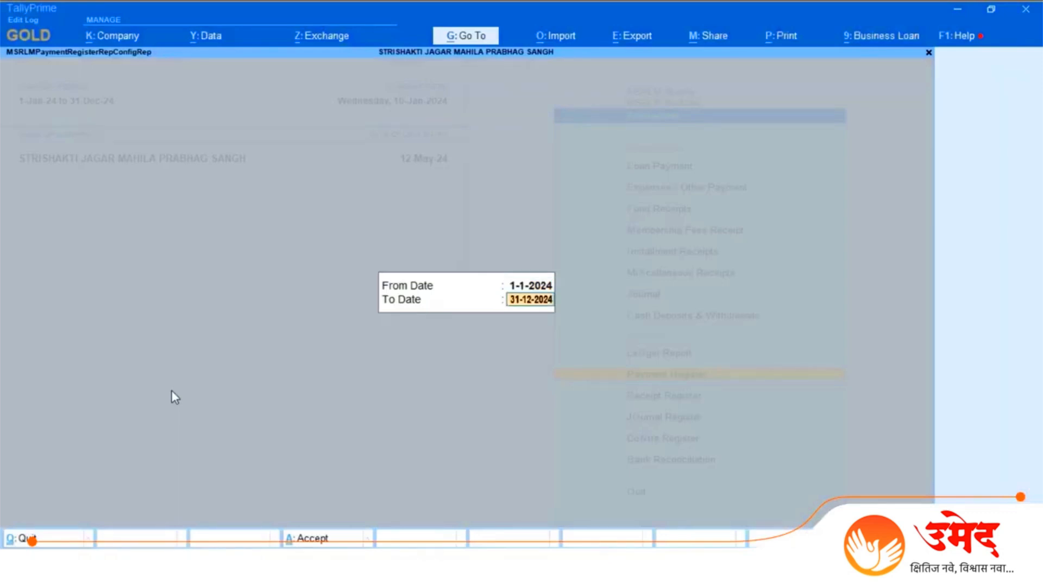
key("Return")
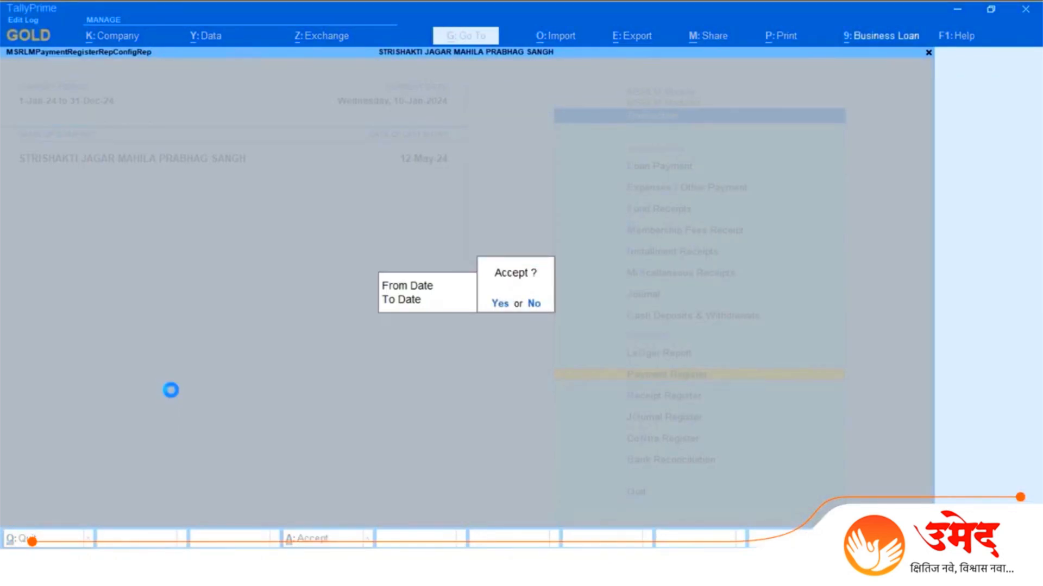
key("Return")
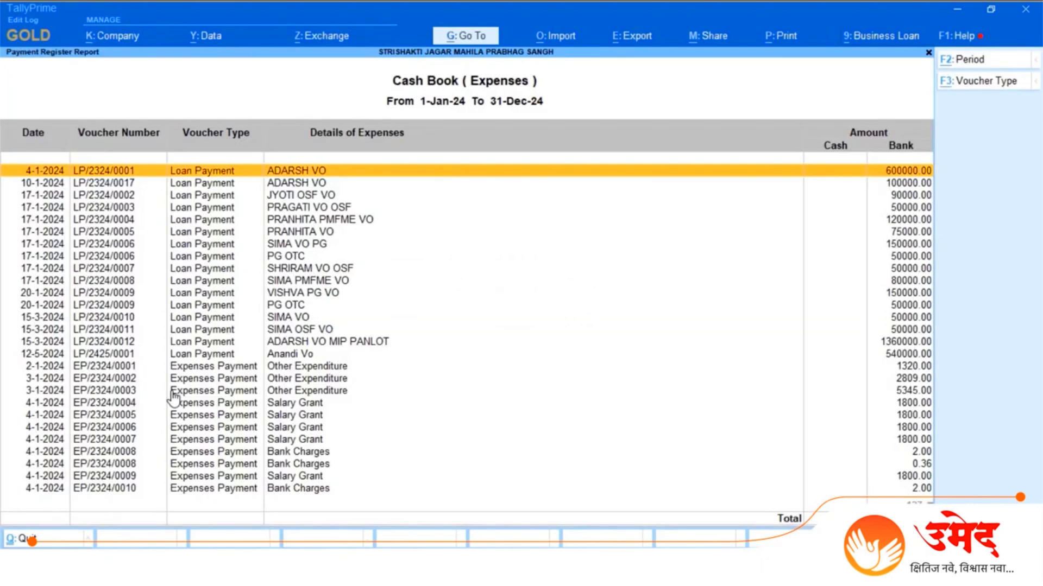
key("Down")
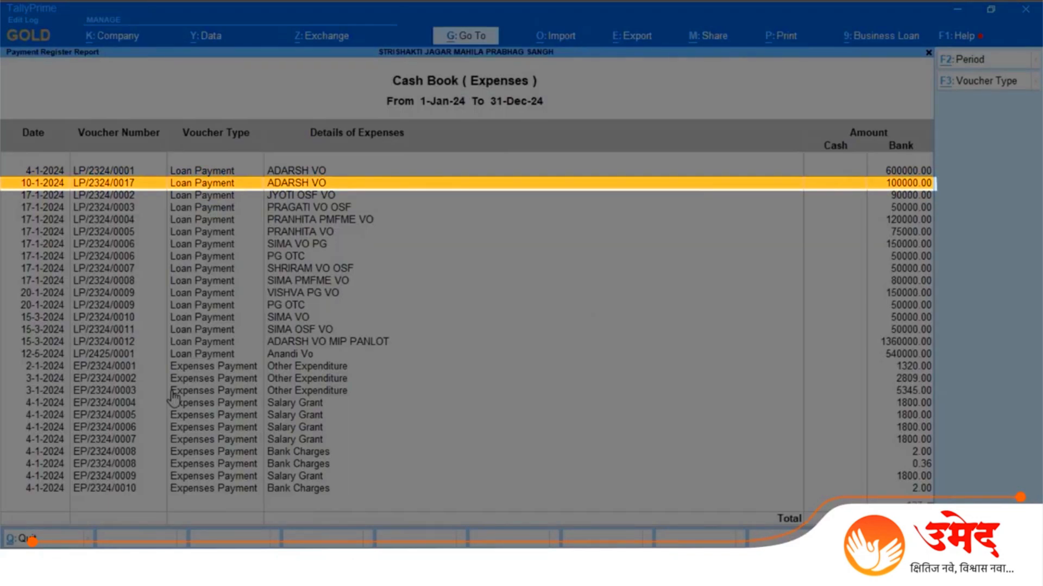
key("Return")
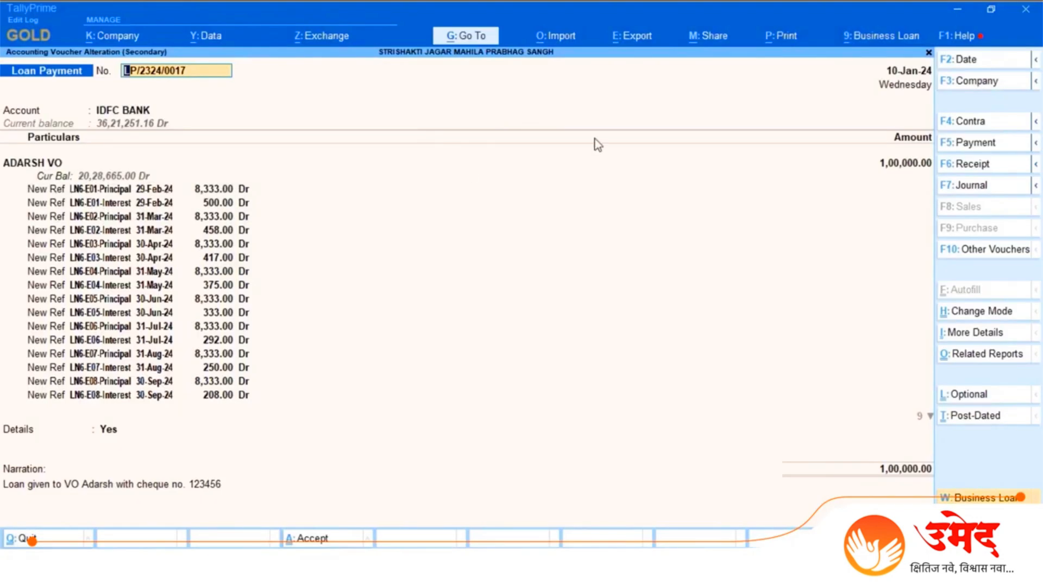
left_click(785, 47)
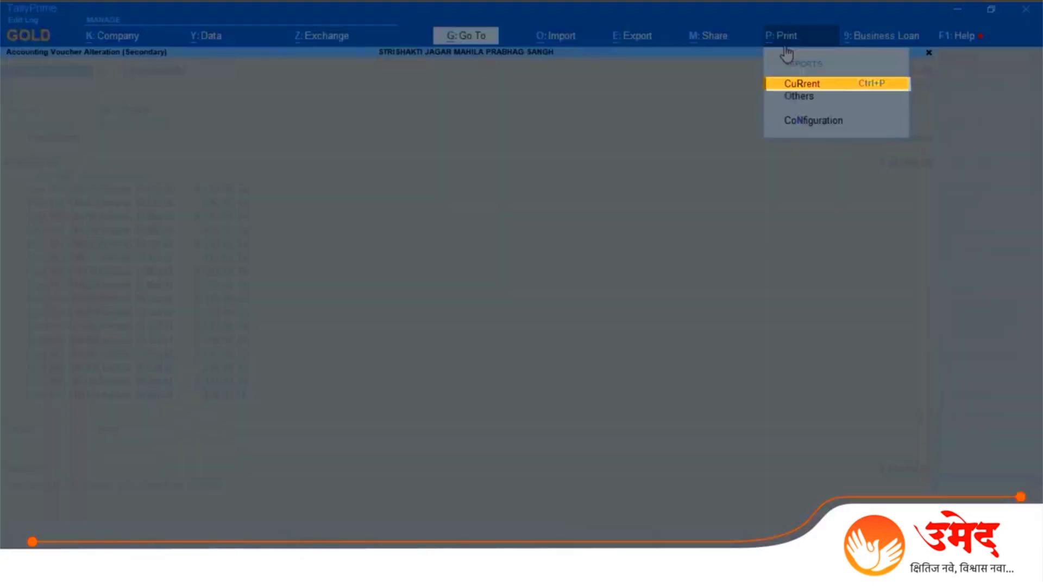
left_click(877, 87)
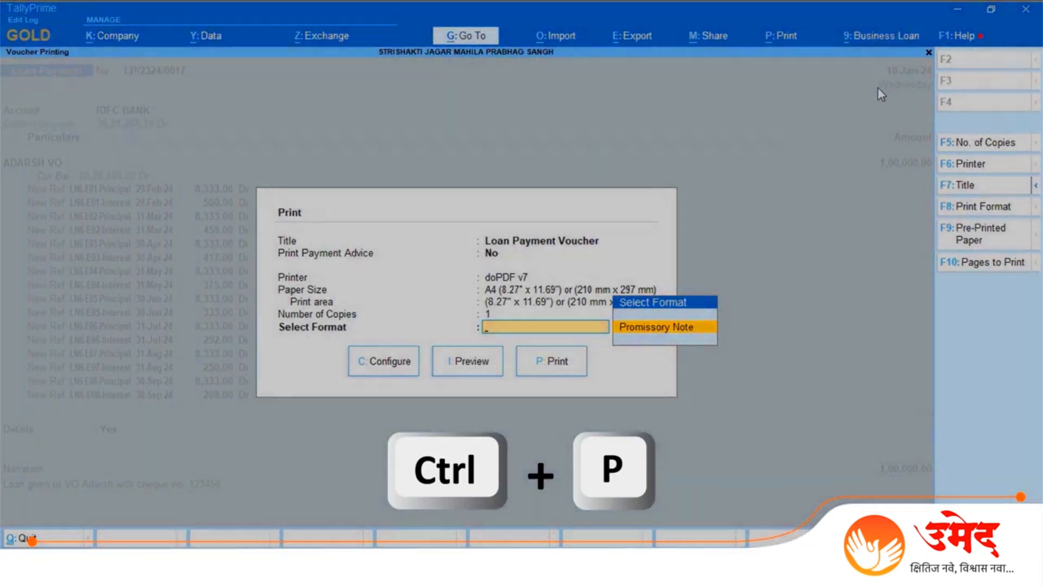
key("Return")
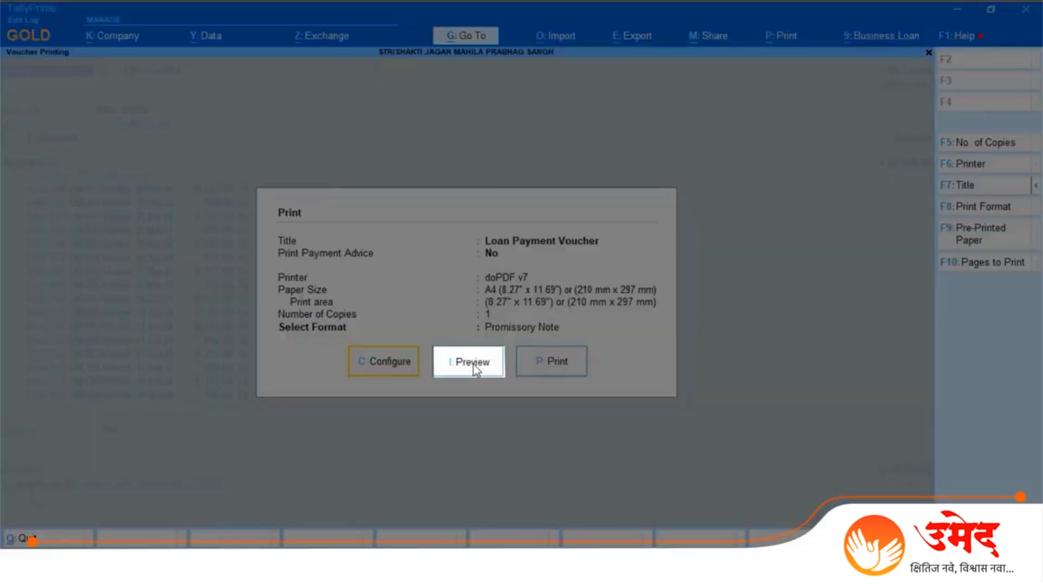
left_click(471, 362)
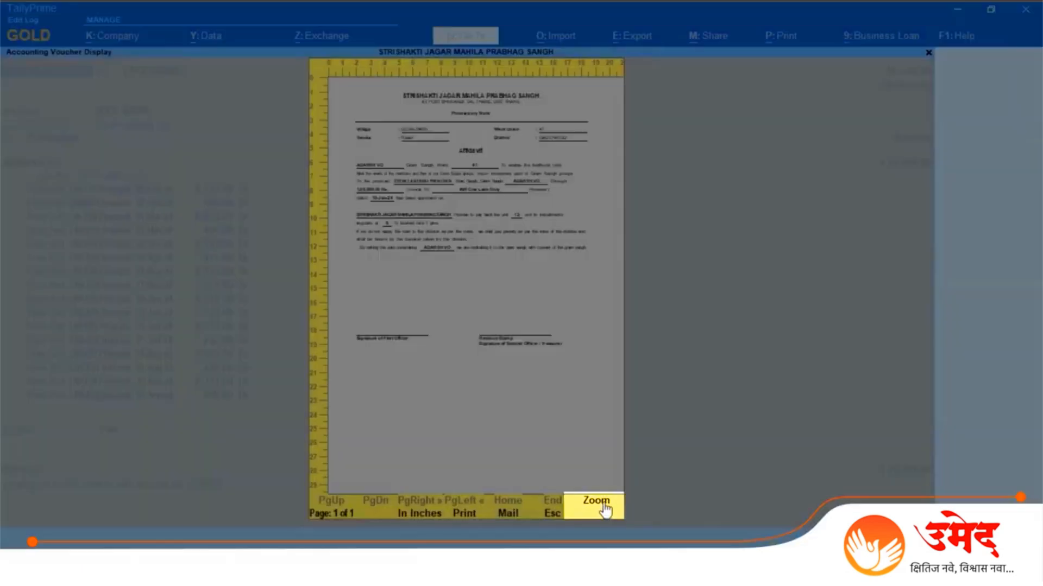
Step: Examine the enlarged promissory note down to the signature lines, then close the preview and return to the MSRLM Modules menu
left_click(604, 505)
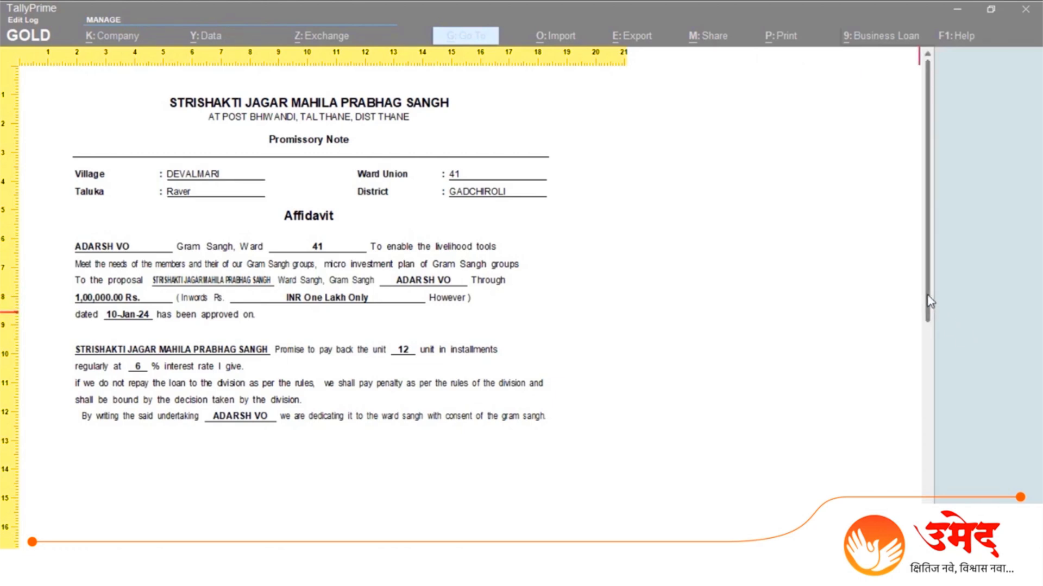
left_click_drag(931, 302, 936, 425)
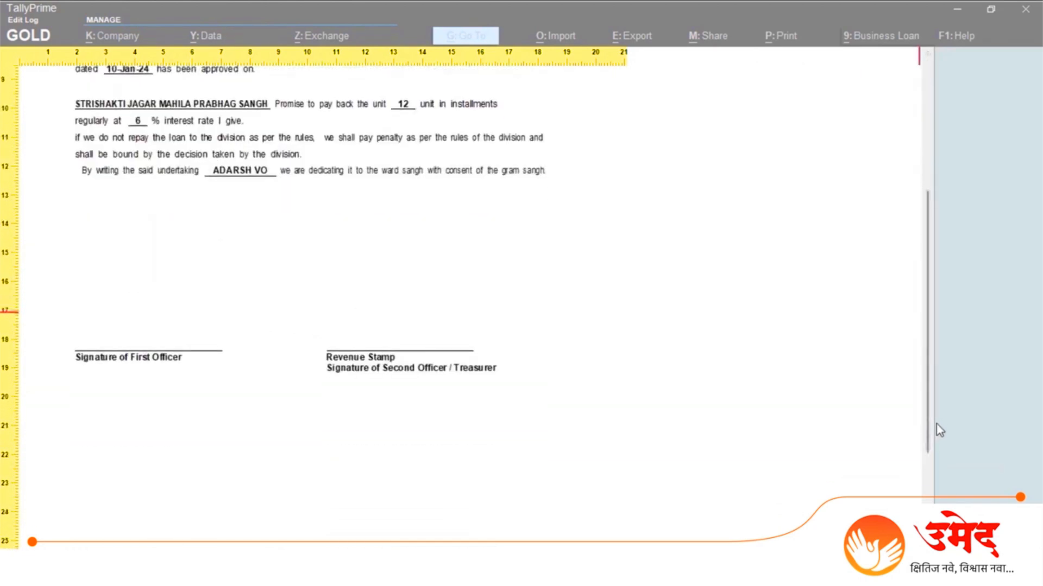
key("alt+z")
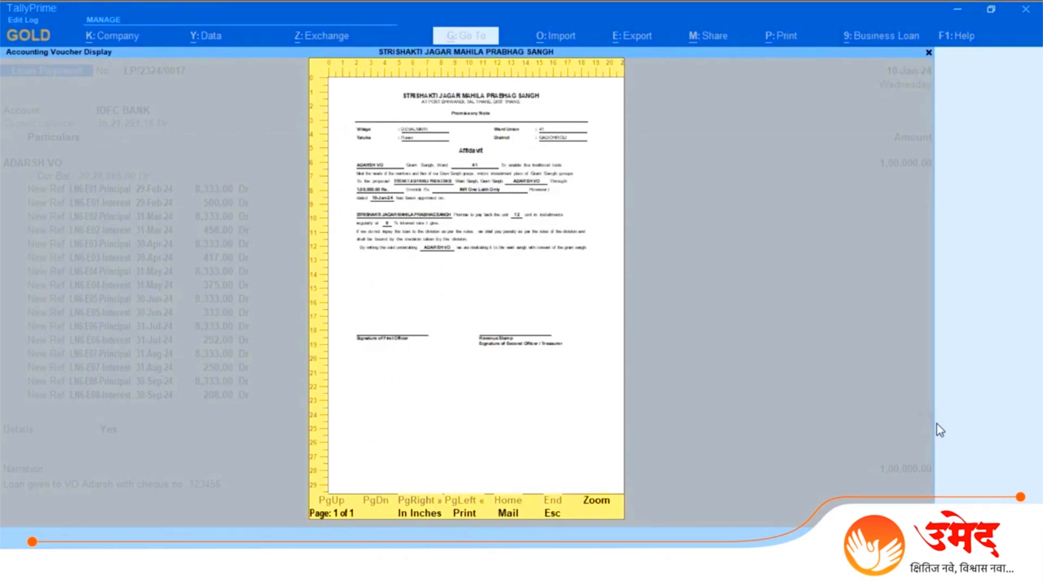
key("Escape")
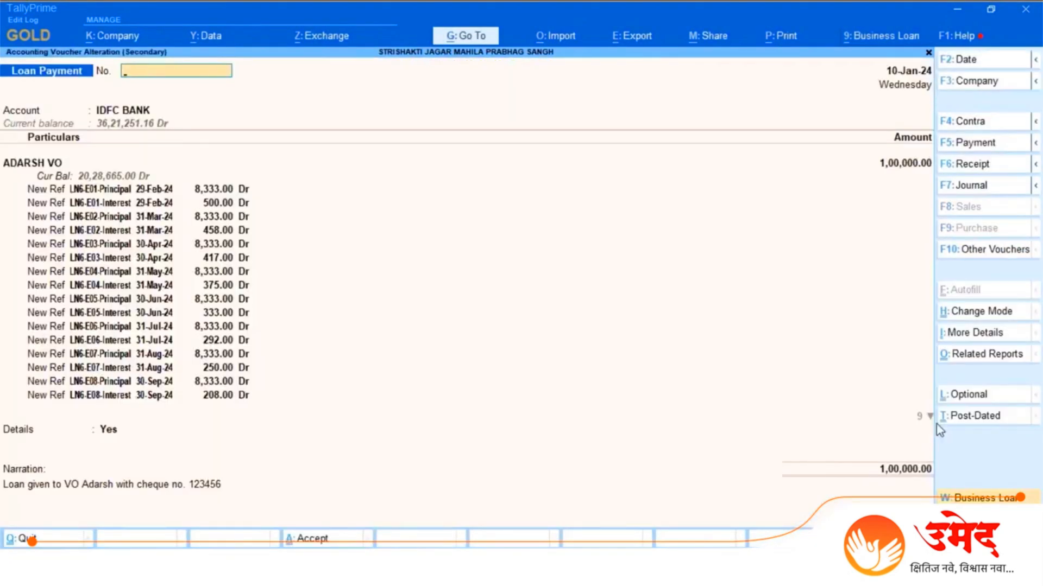
key("Escape")
key("Escape")
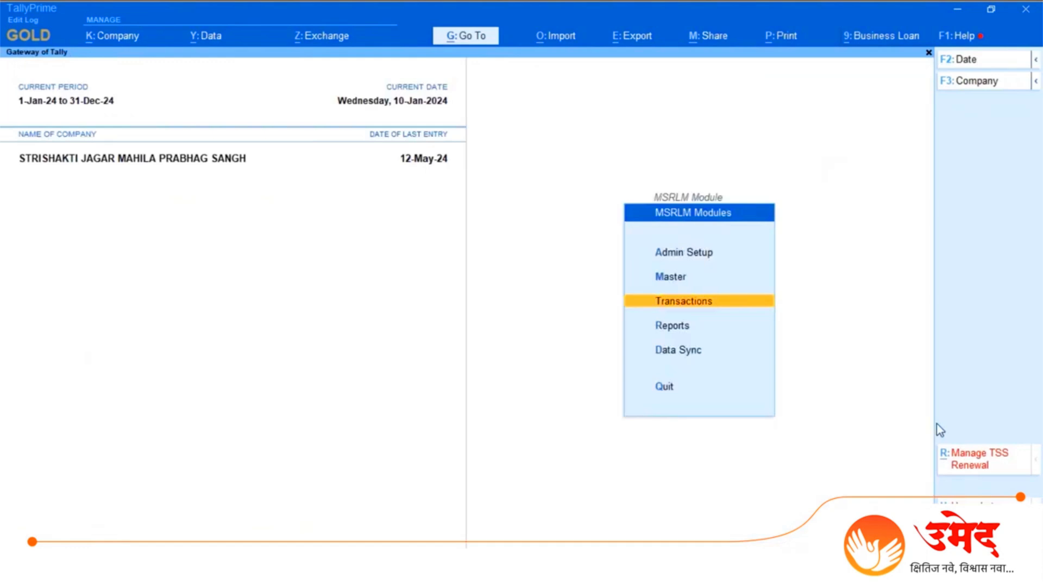
Step: Open the Loan Summary Report for the period 1-1-2024 to 31-12-2024
key("Down")
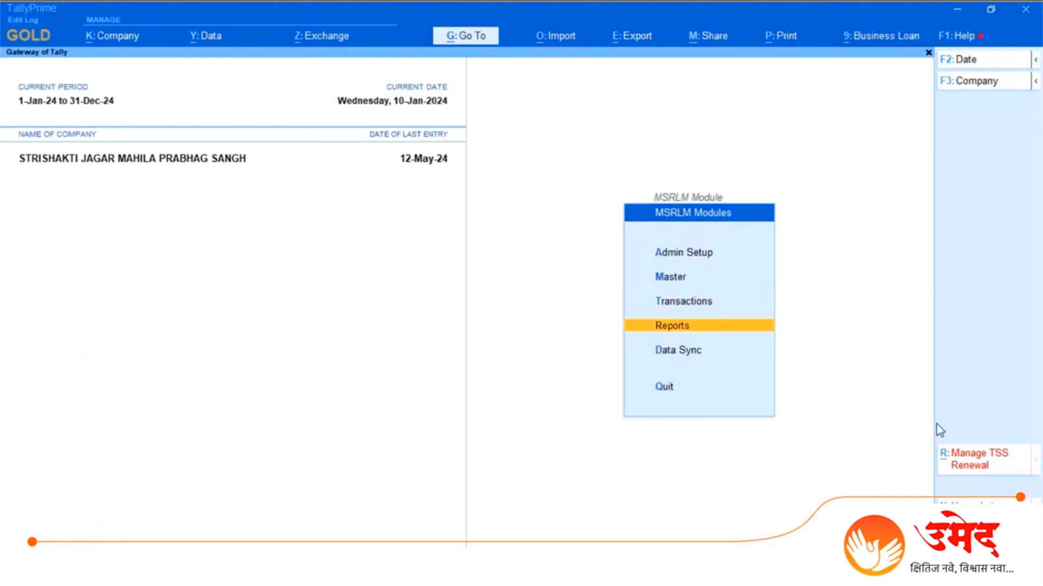
key("Return")
key("Down")
key("Return")
key("Down")
key("Return")
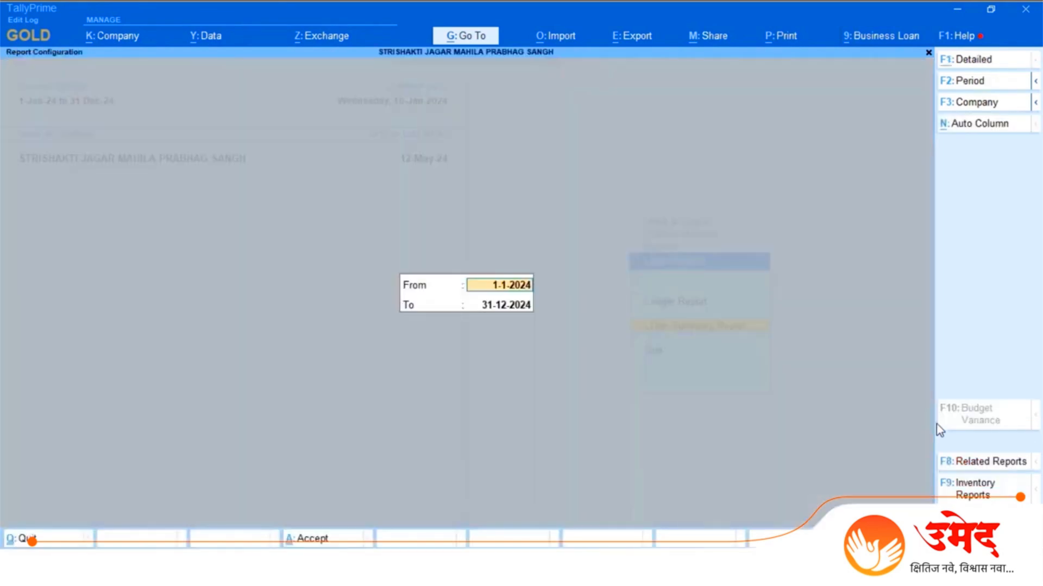
key("Return")
key("Return")
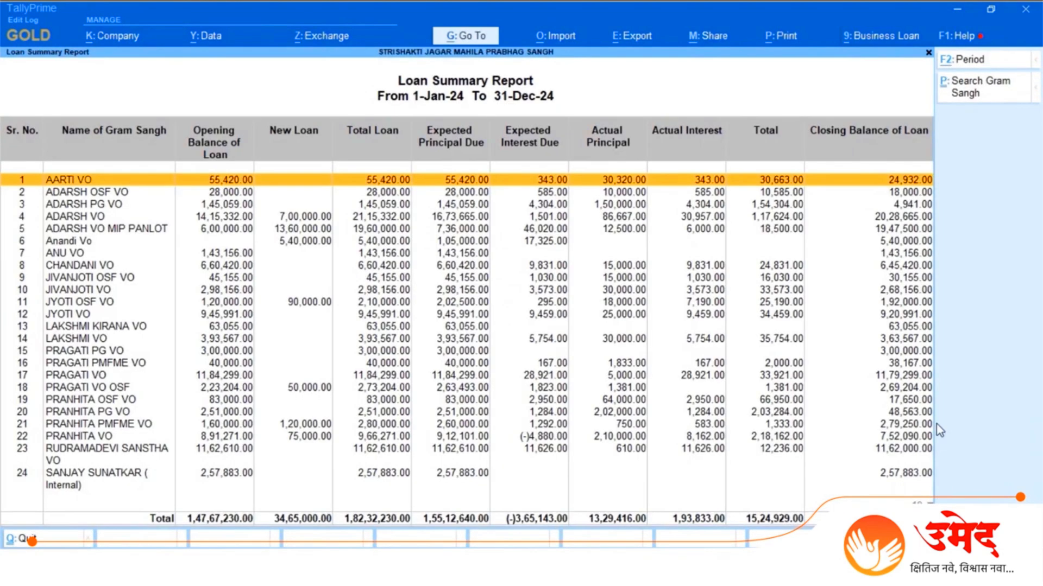
key("Down")
key("Down")
key("Down")
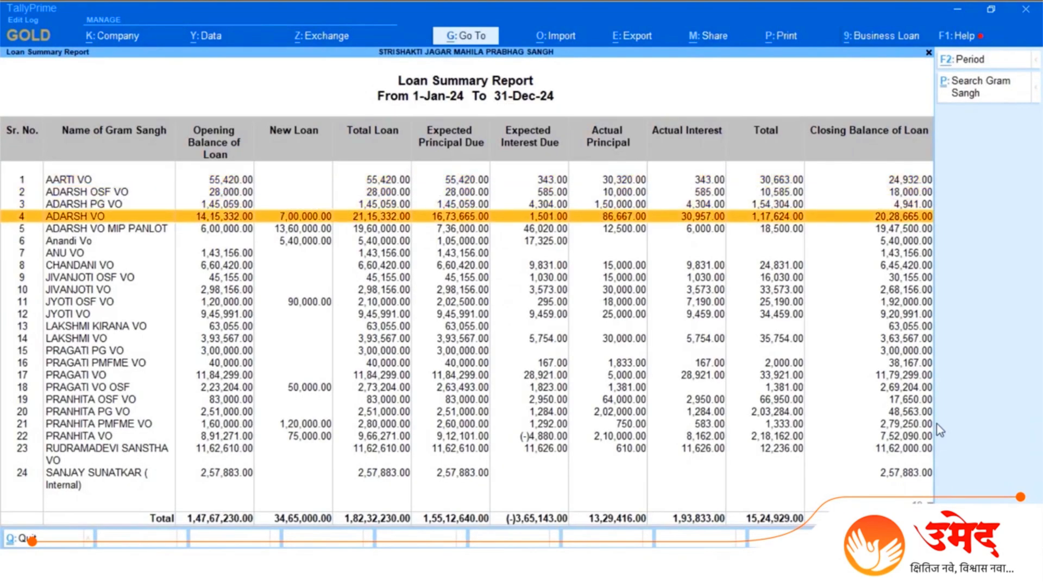
key("Return")
key("Down")
key("Down")
key("Down")
key("Down")
key("Down")
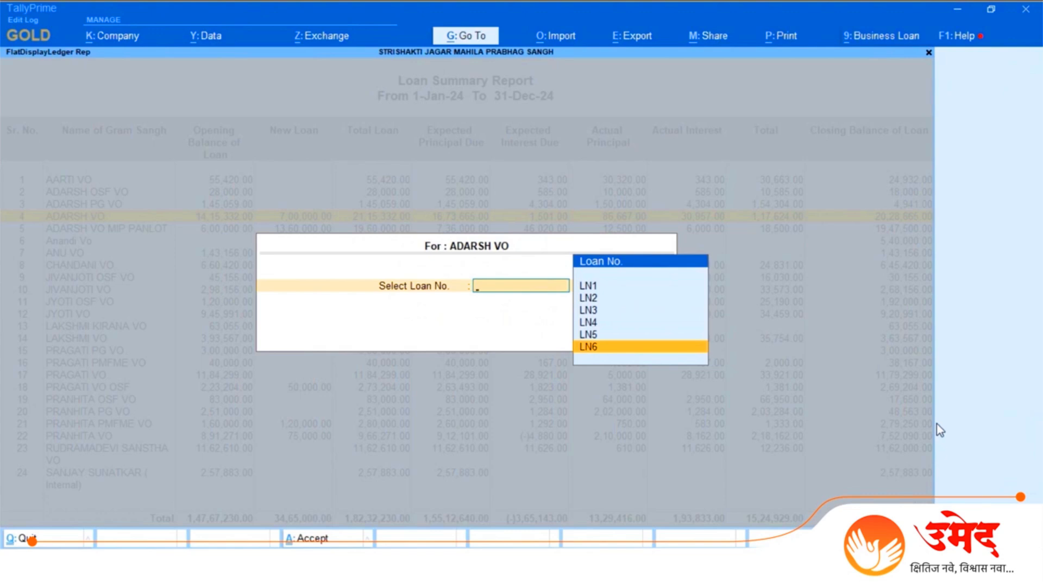
key("Return")
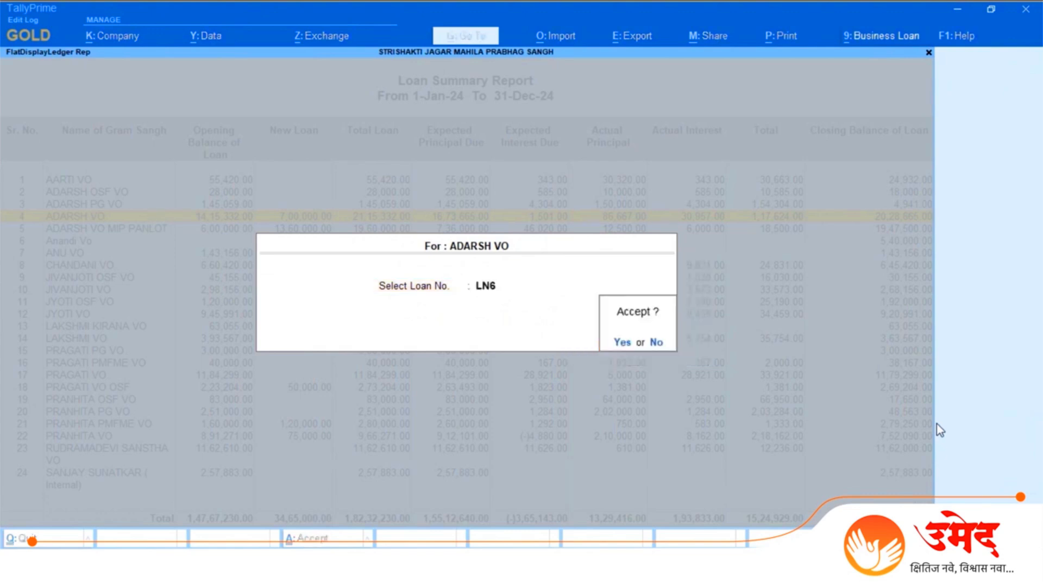
key("Return")
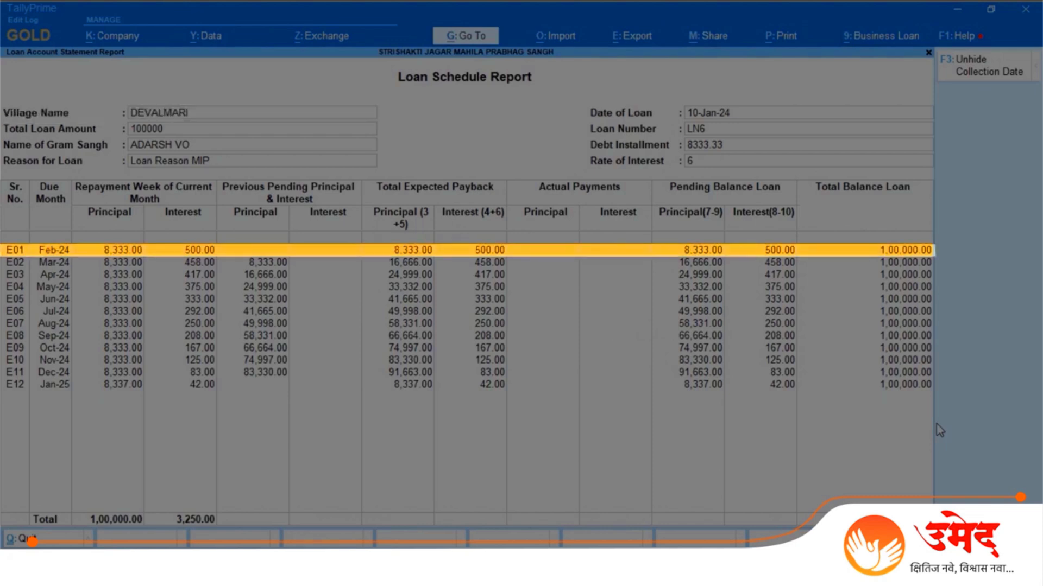
key("Escape")
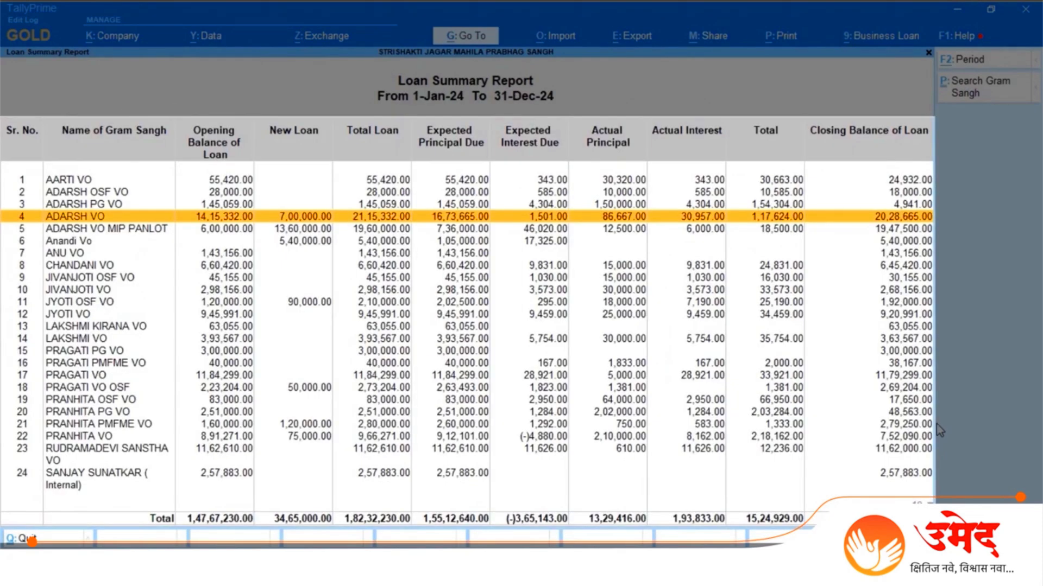